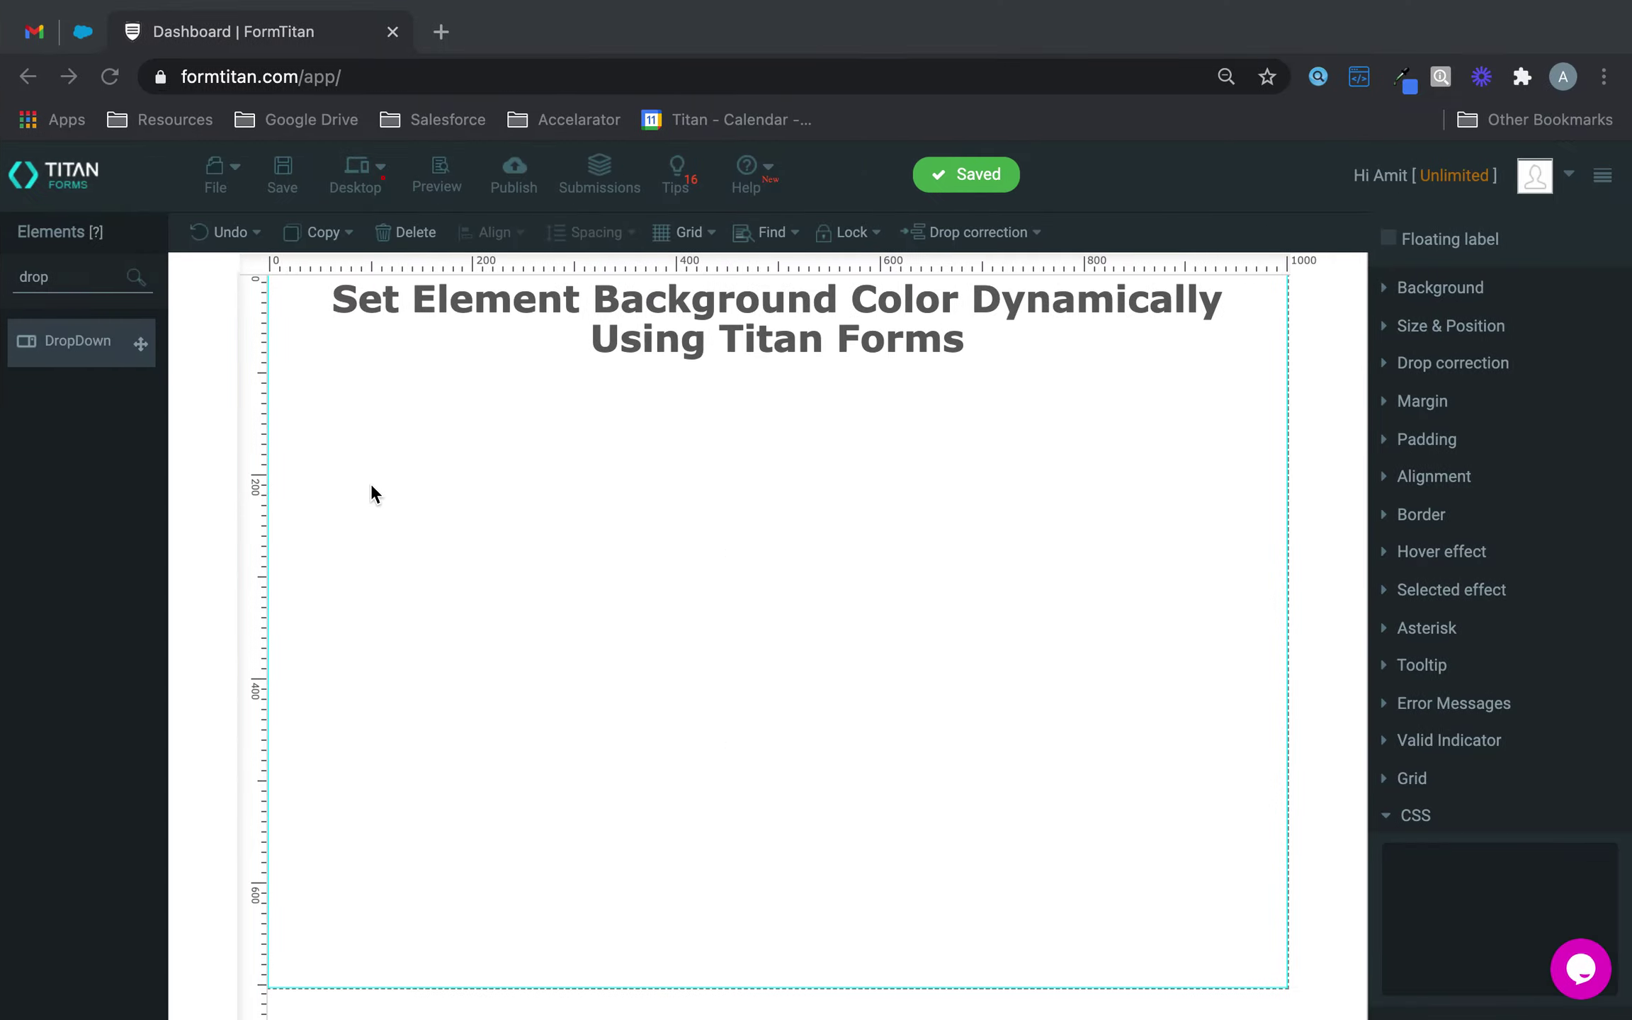
- Place a Textbox on the canvas and a Label directly above it
{"action": "key", "text": "ctrl+a"}
{"action": "type", "text": "text"}
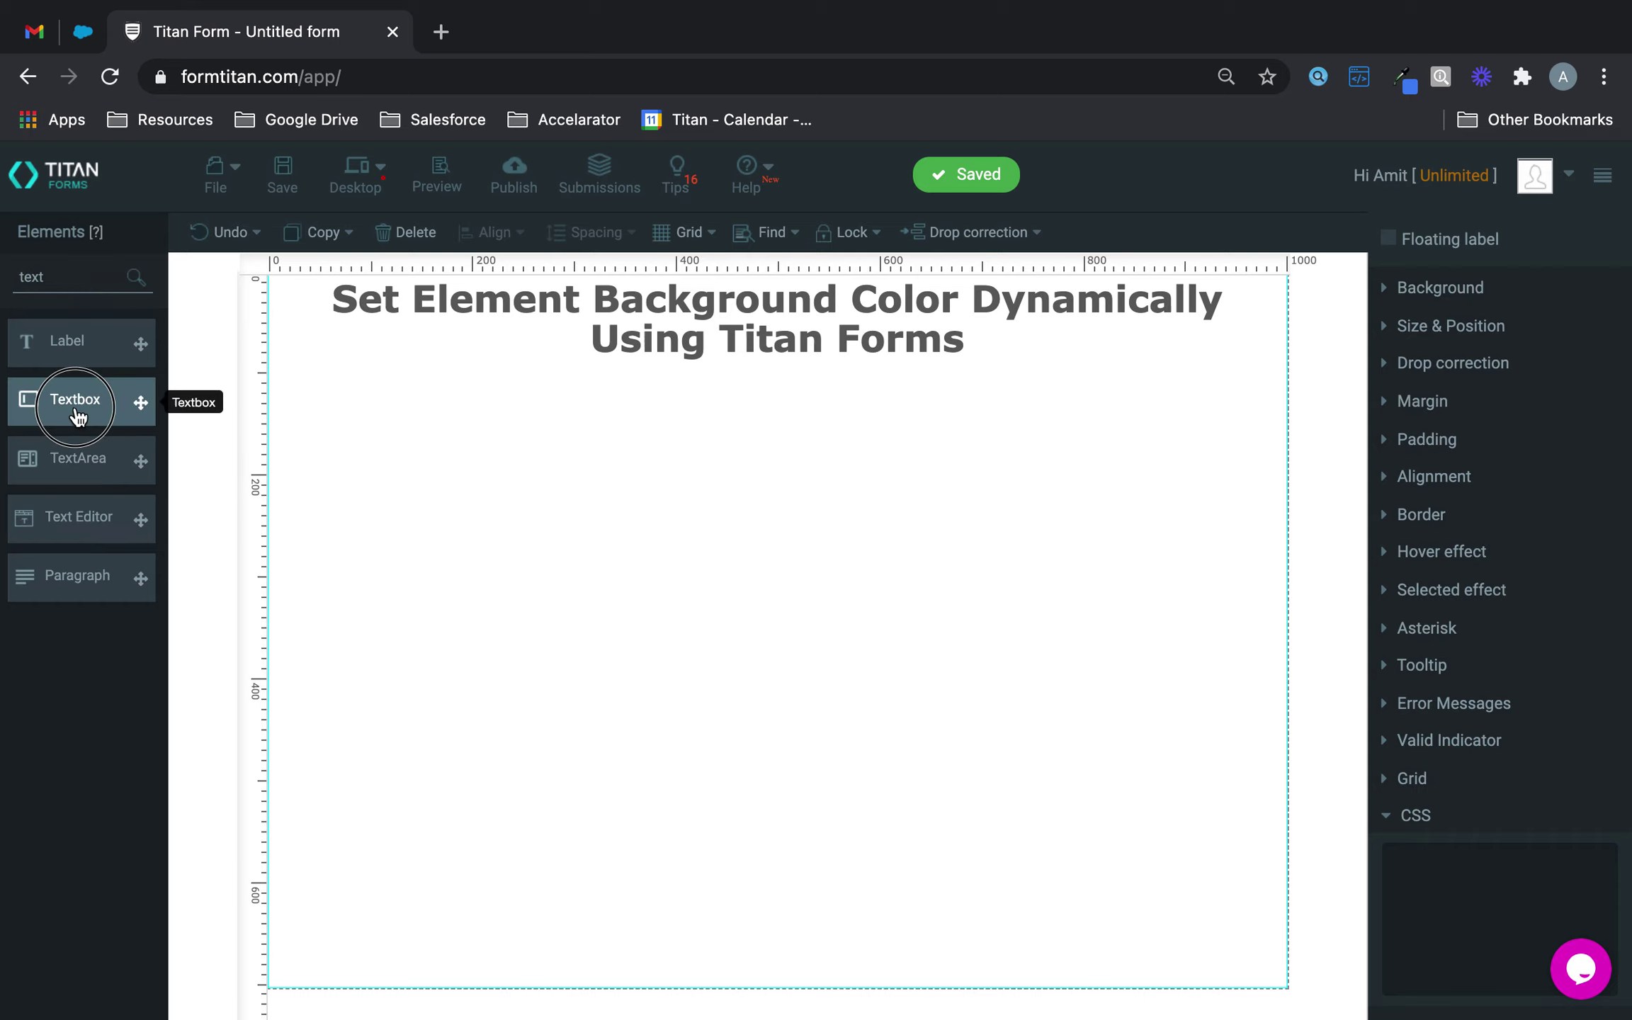
{"action": "left_click_drag", "start_coordinate": [76, 405], "coordinate": [444, 536]}
{"action": "key", "text": "ctrl+z"}
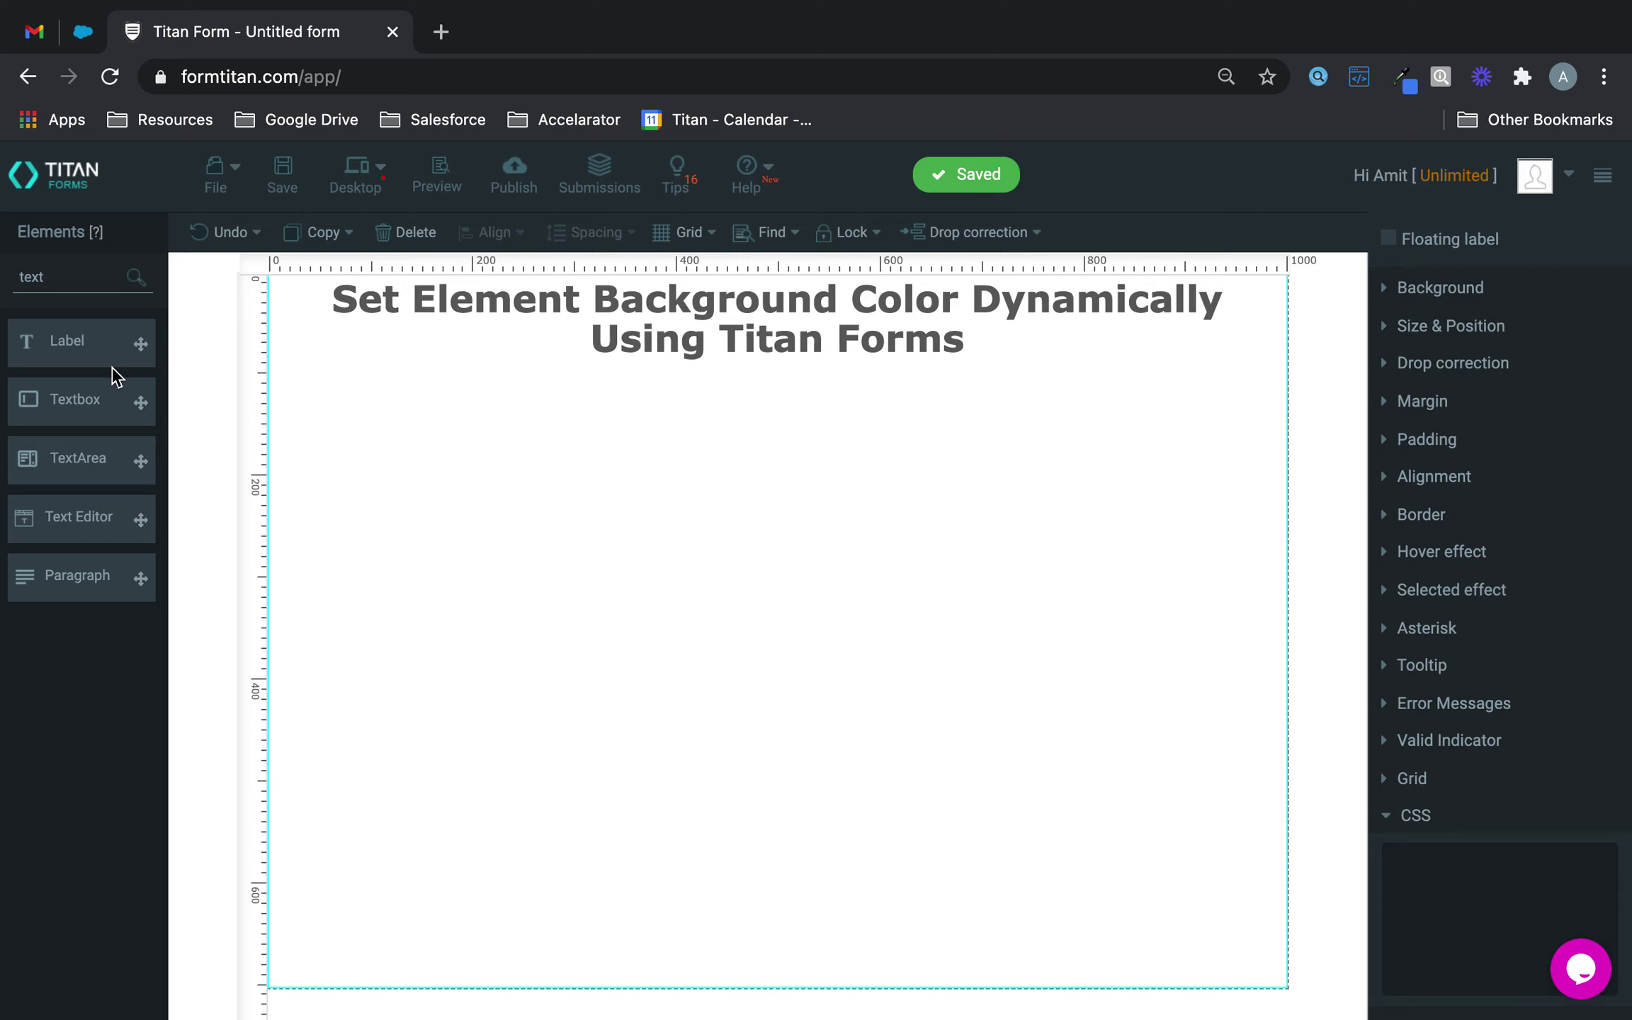
{"action": "key", "text": "ctrl+y"}
{"action": "left_click_drag", "start_coordinate": [141, 344], "coordinate": [482, 433]}
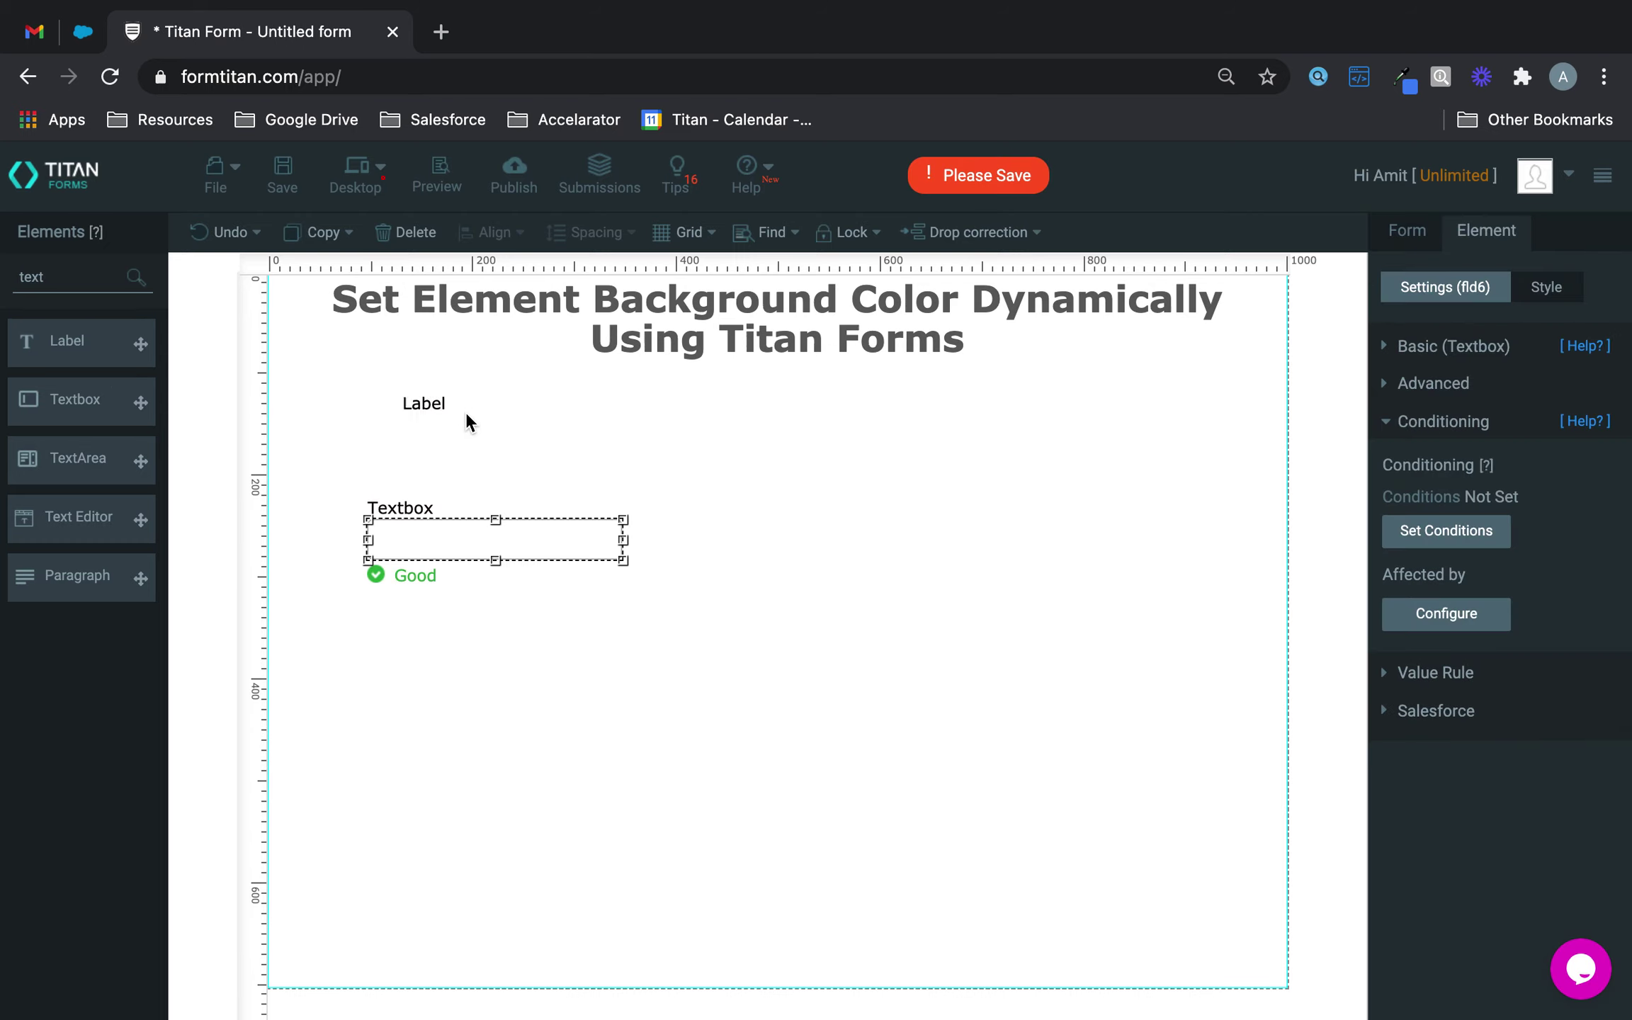
{"action": "left_click_drag", "start_coordinate": [441, 409], "coordinate": [405, 468]}
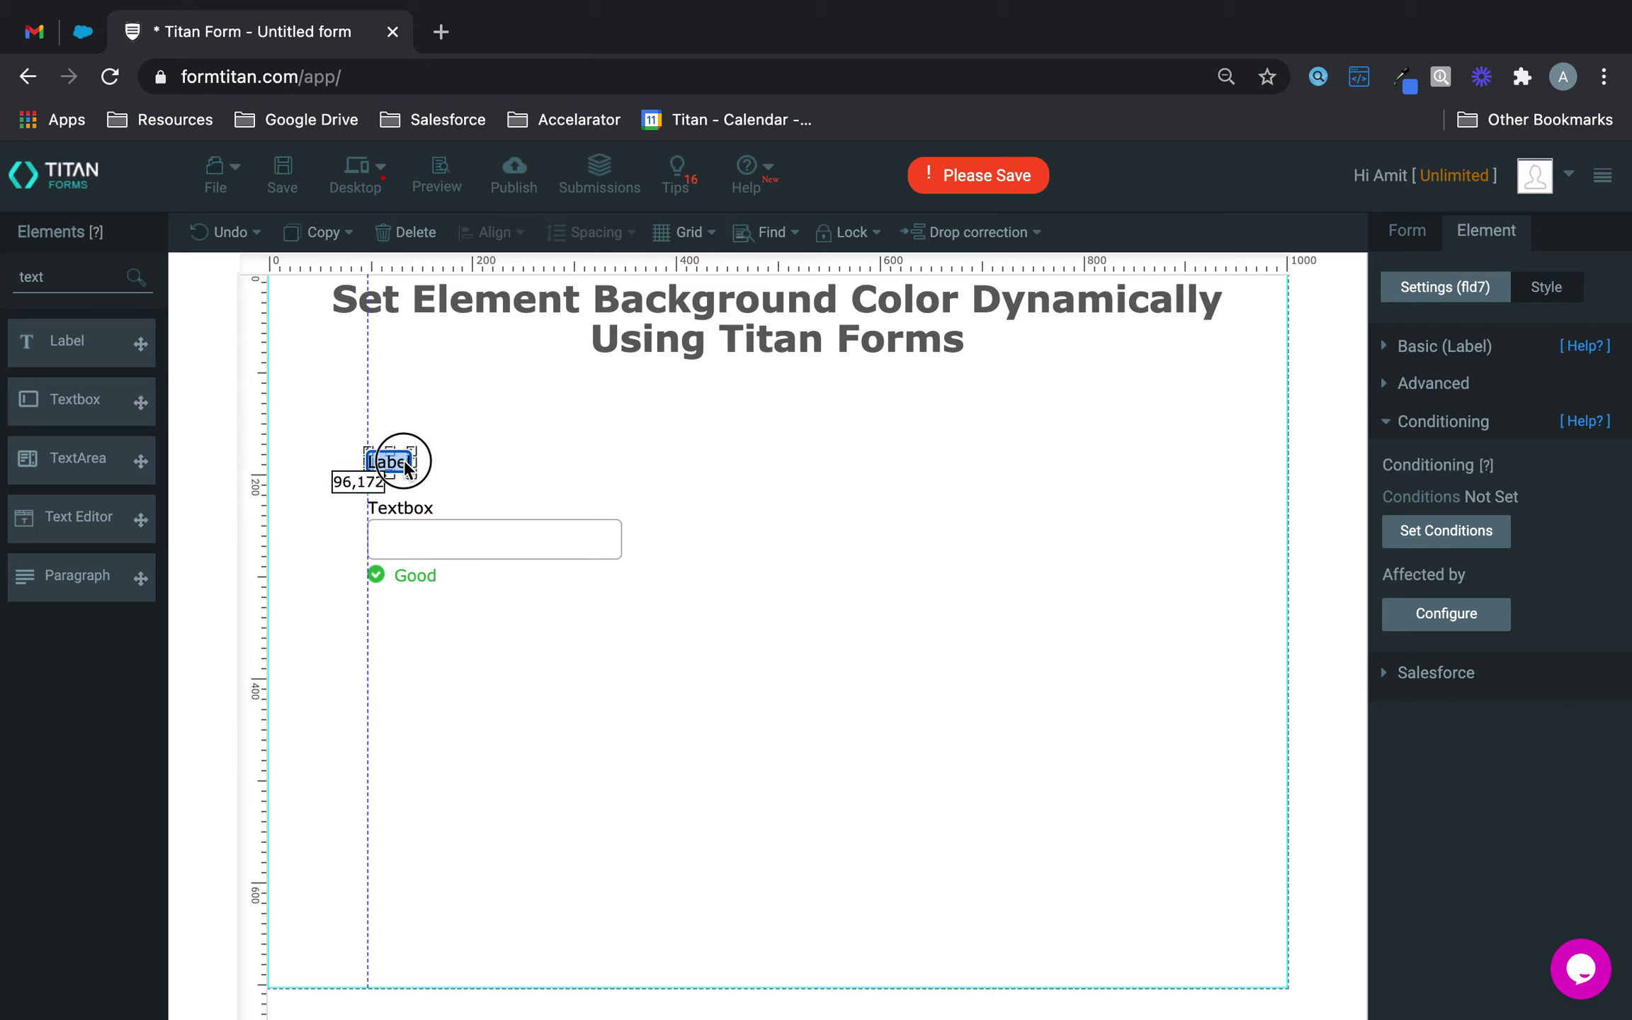
{"action": "left_click", "coordinate": [105, 276]}
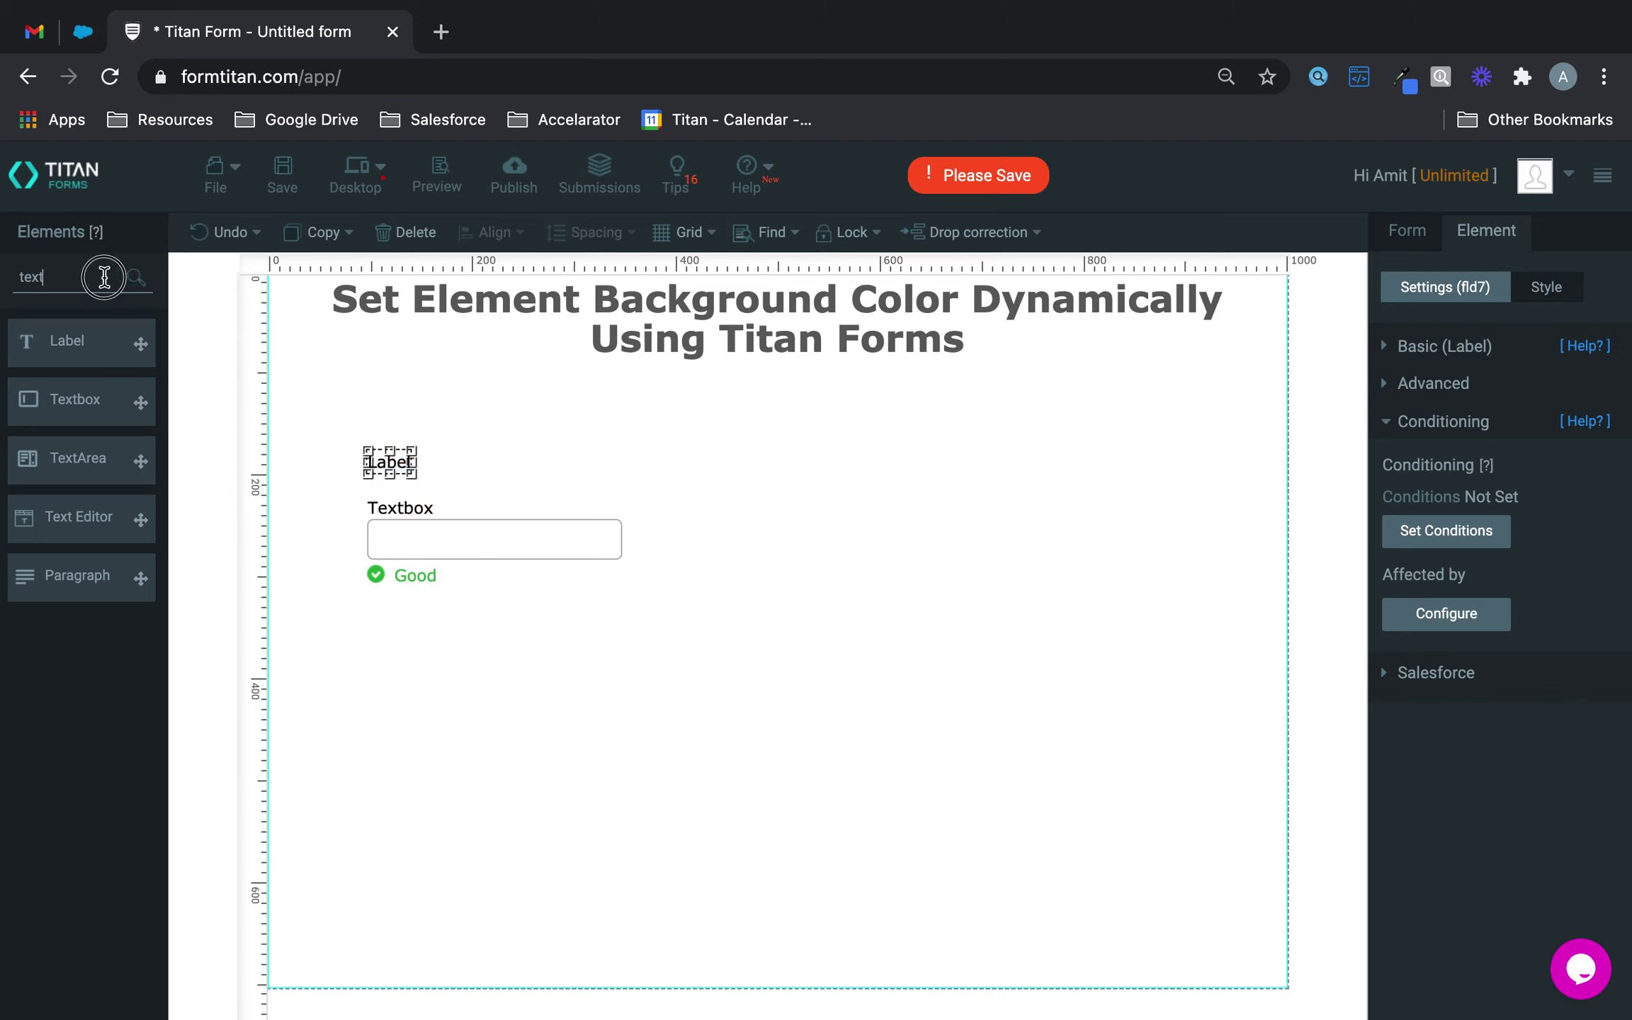
{"action": "left_click_drag", "start_coordinate": [105, 277], "coordinate": [4, 283]}
{"action": "type", "text": "drop"}
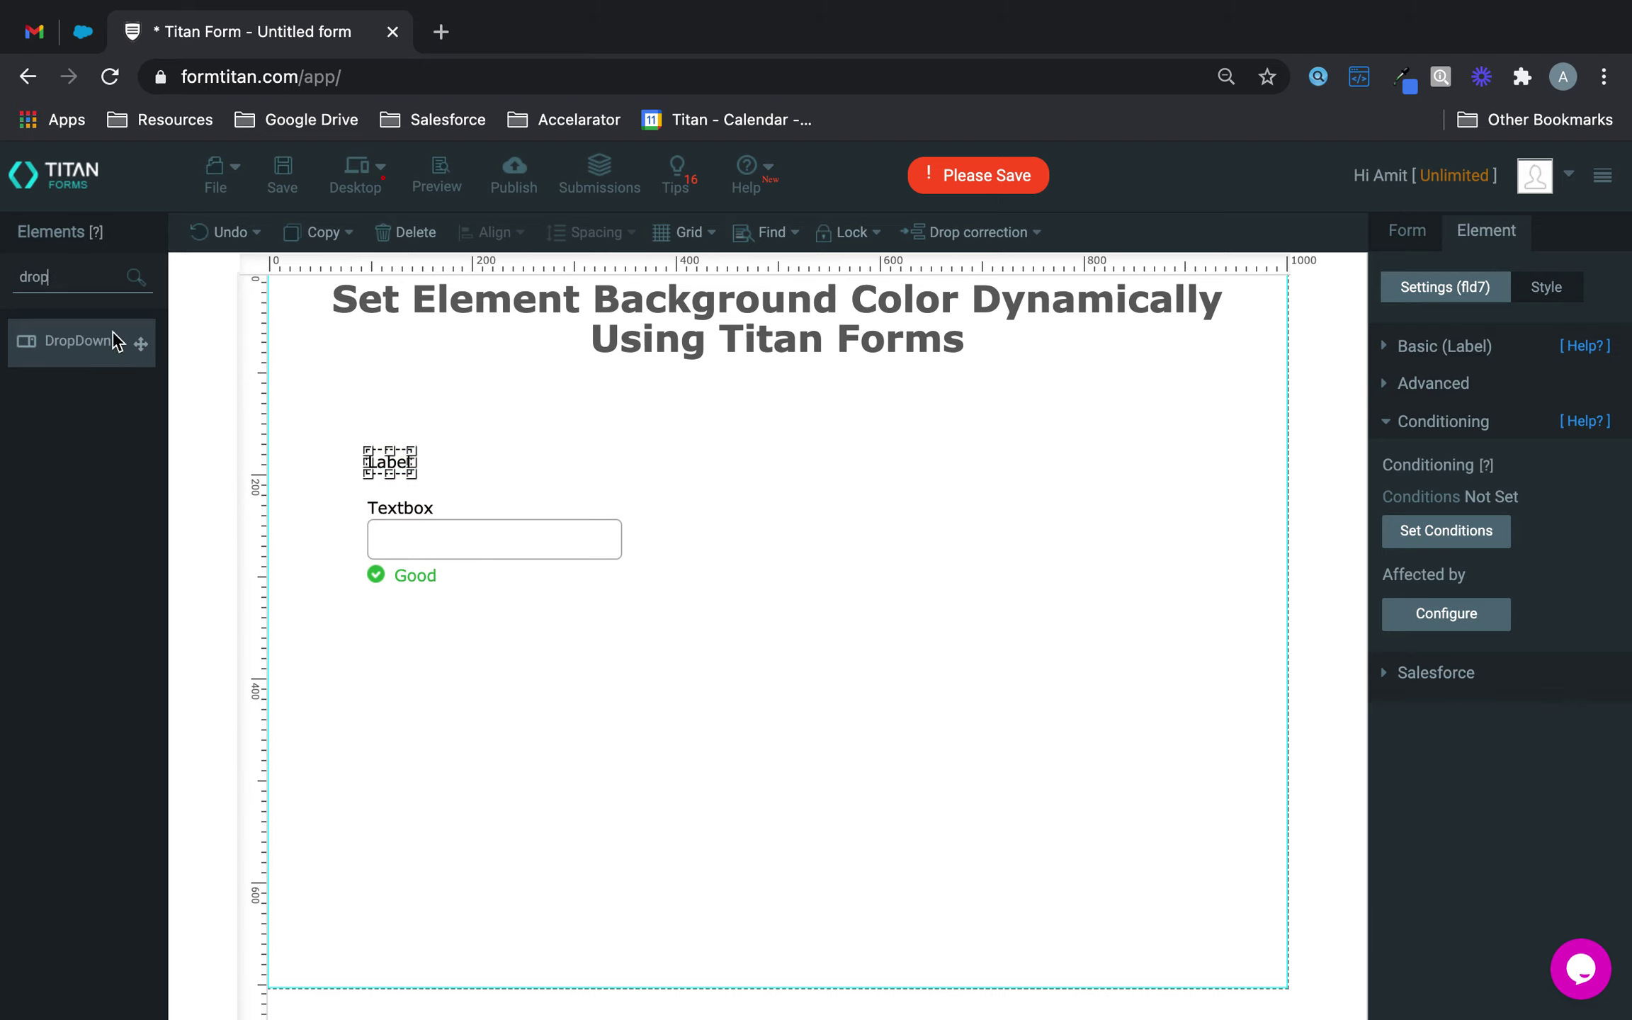
- Add a dropdown beside the textbox labelled 'Choose Color' with only Red and Yellow options
{"action": "left_click_drag", "start_coordinate": [115, 341], "coordinate": [998, 517]}
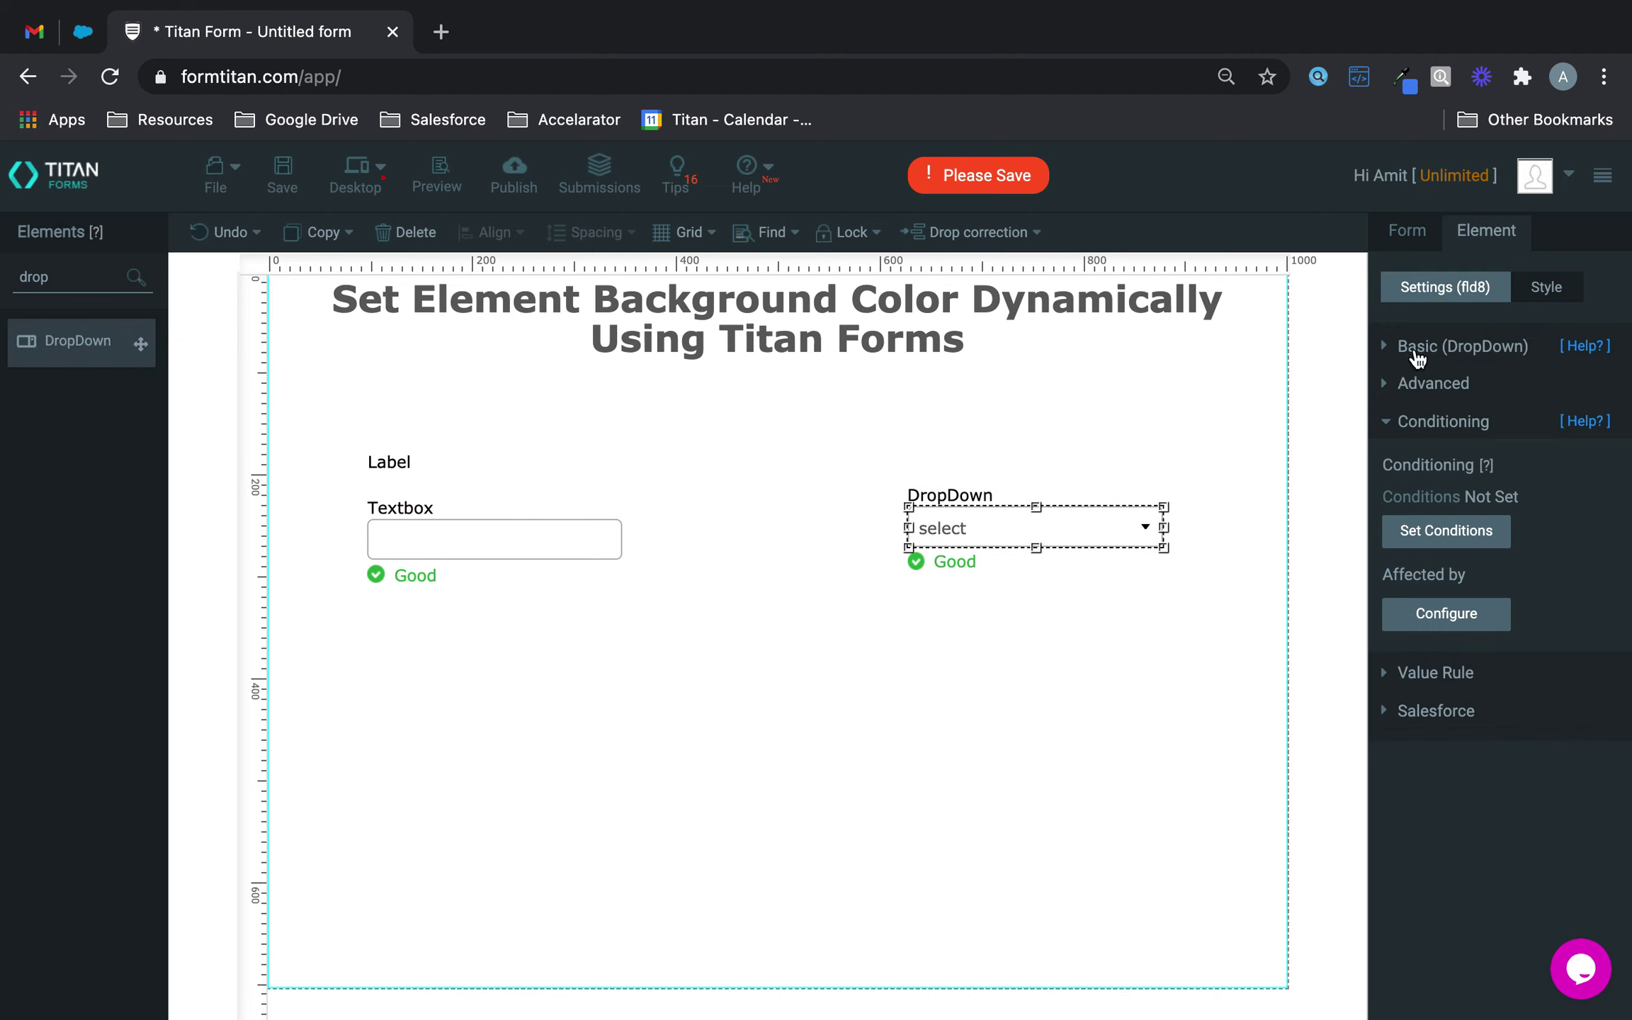
{"action": "left_click", "coordinate": [1415, 347]}
{"action": "triple_click", "coordinate": [1518, 607]}
{"action": "type", "text": "Red"}
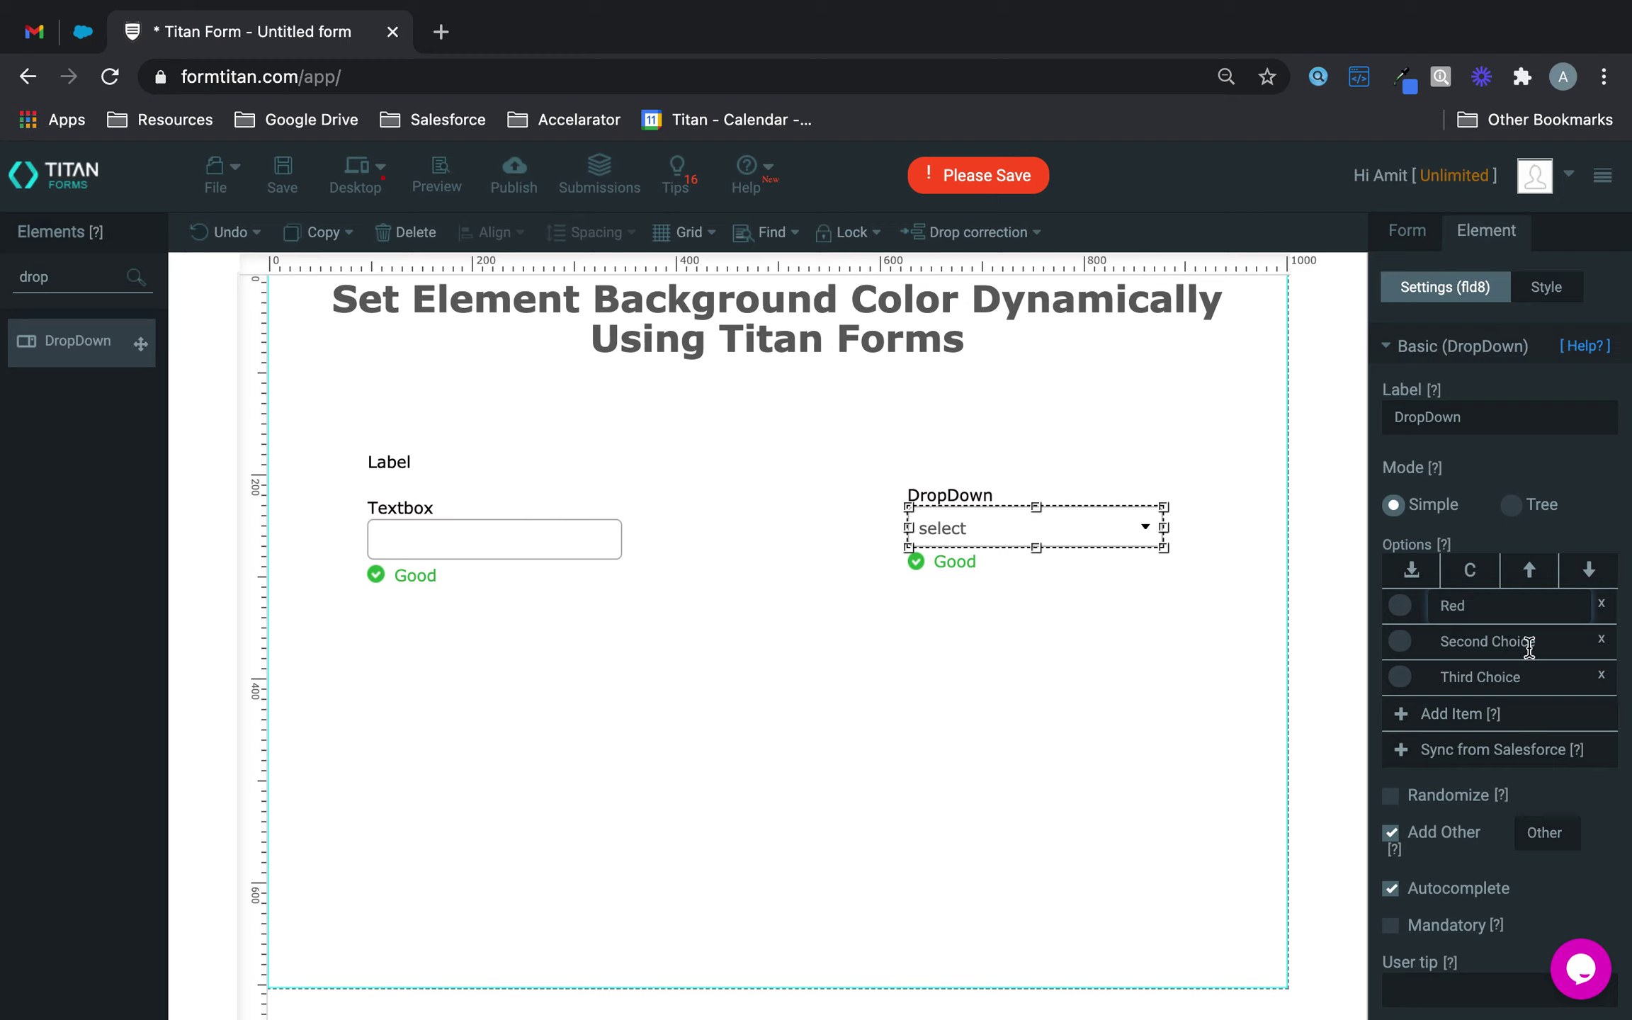
{"action": "left_click_drag", "start_coordinate": [1529, 646], "coordinate": [1348, 640]}
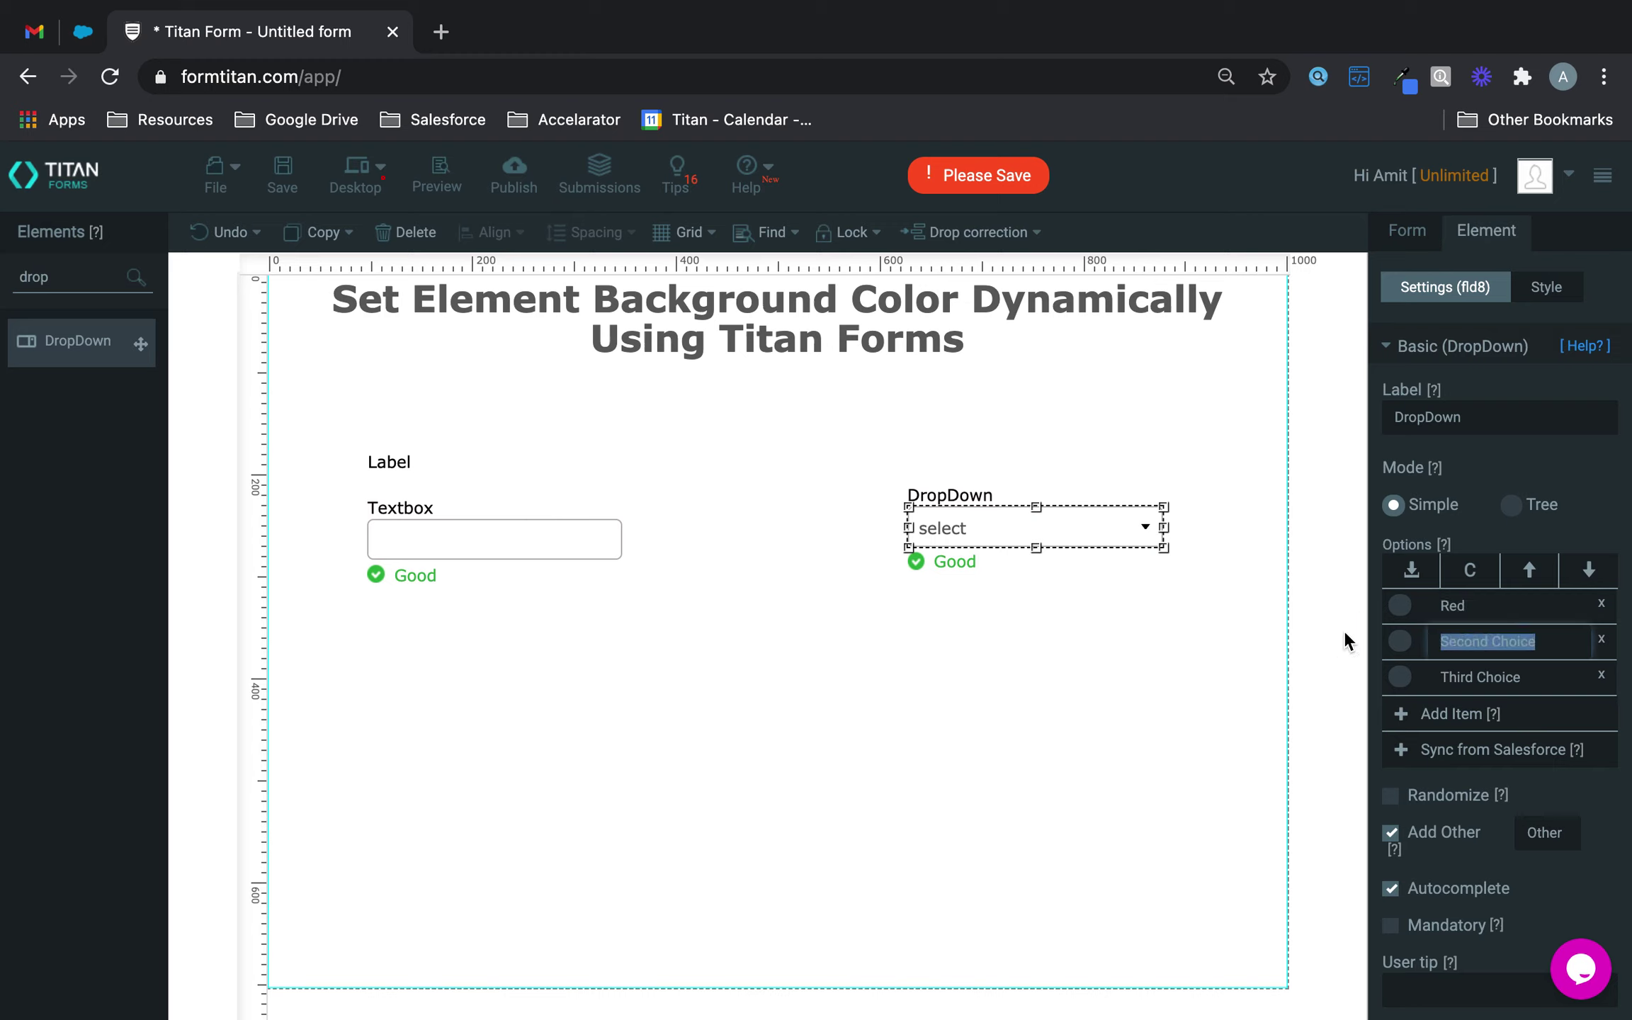
{"action": "type", "text": "Yellow"}
{"action": "left_click", "coordinate": [1602, 674]}
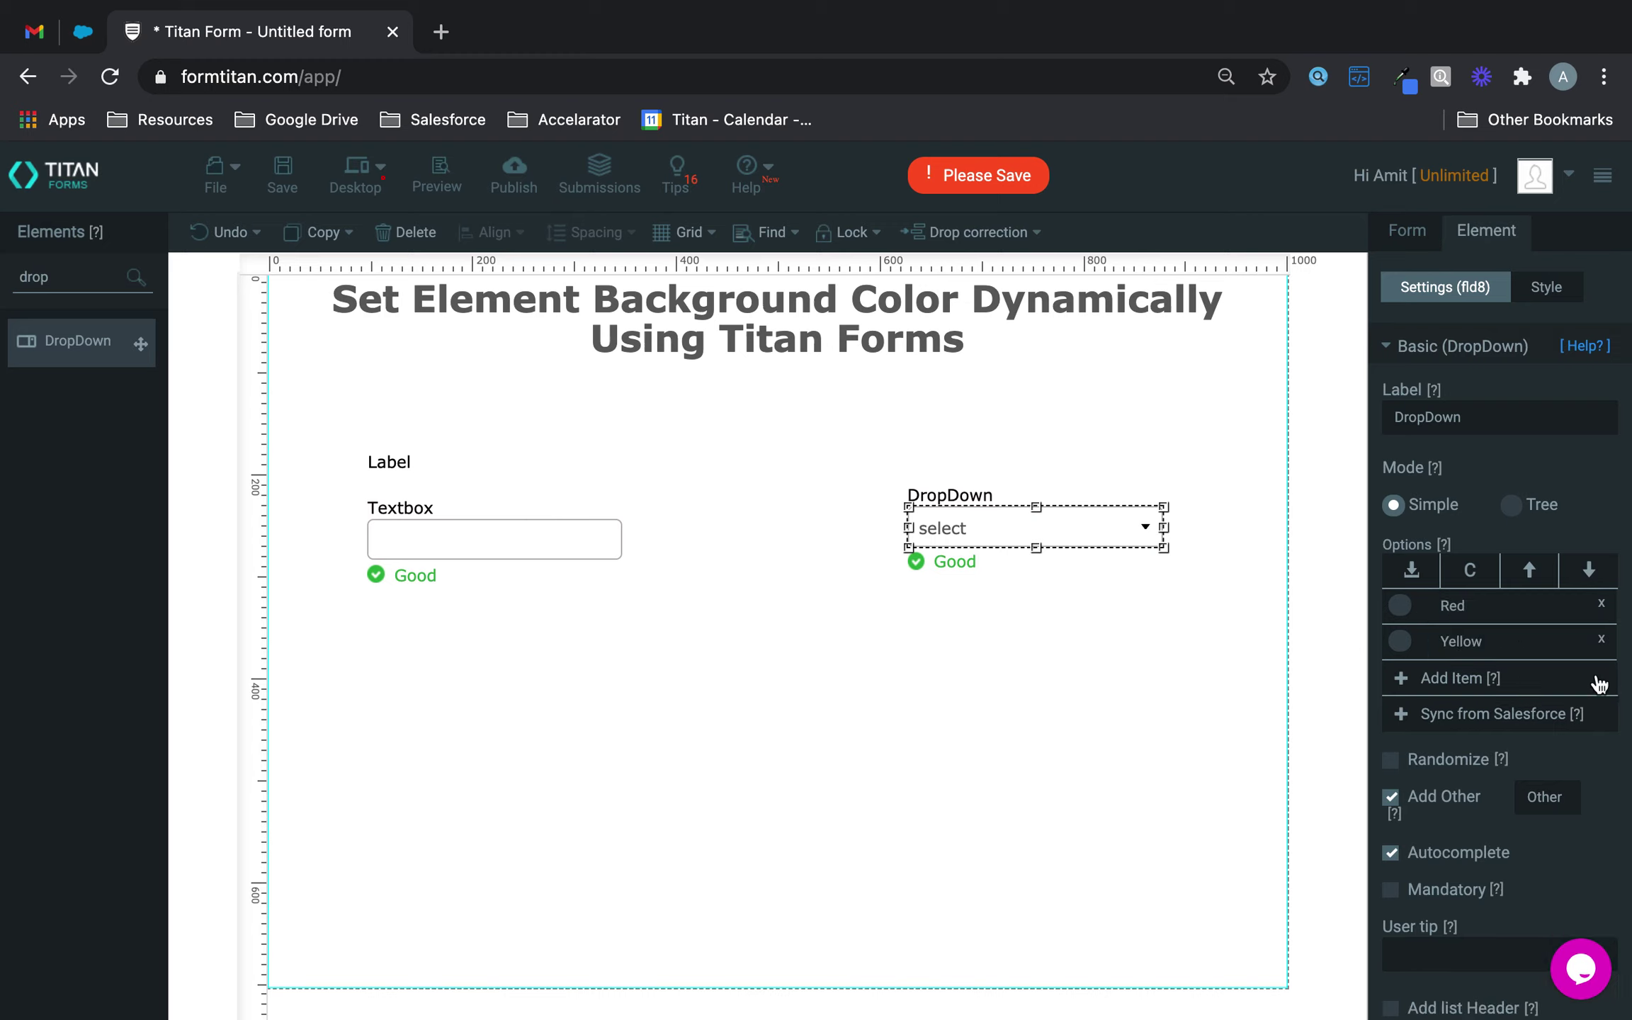
{"action": "double_click", "coordinate": [1504, 419]}
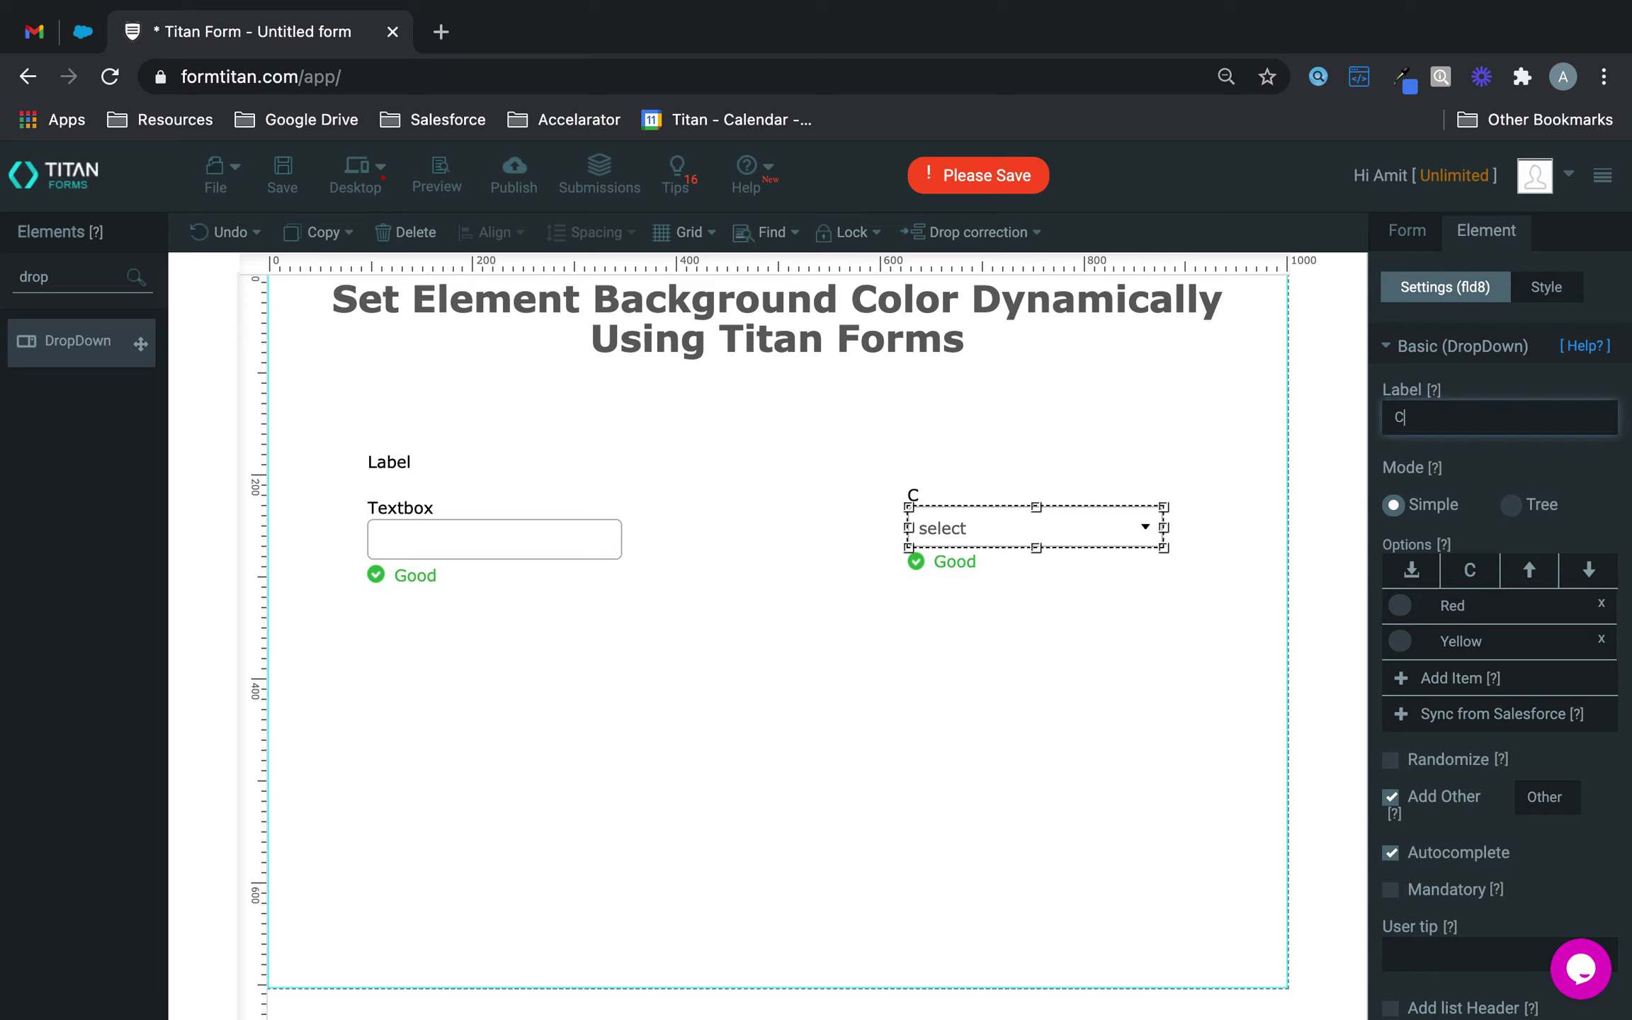
{"action": "type", "text": "Choose Color"}
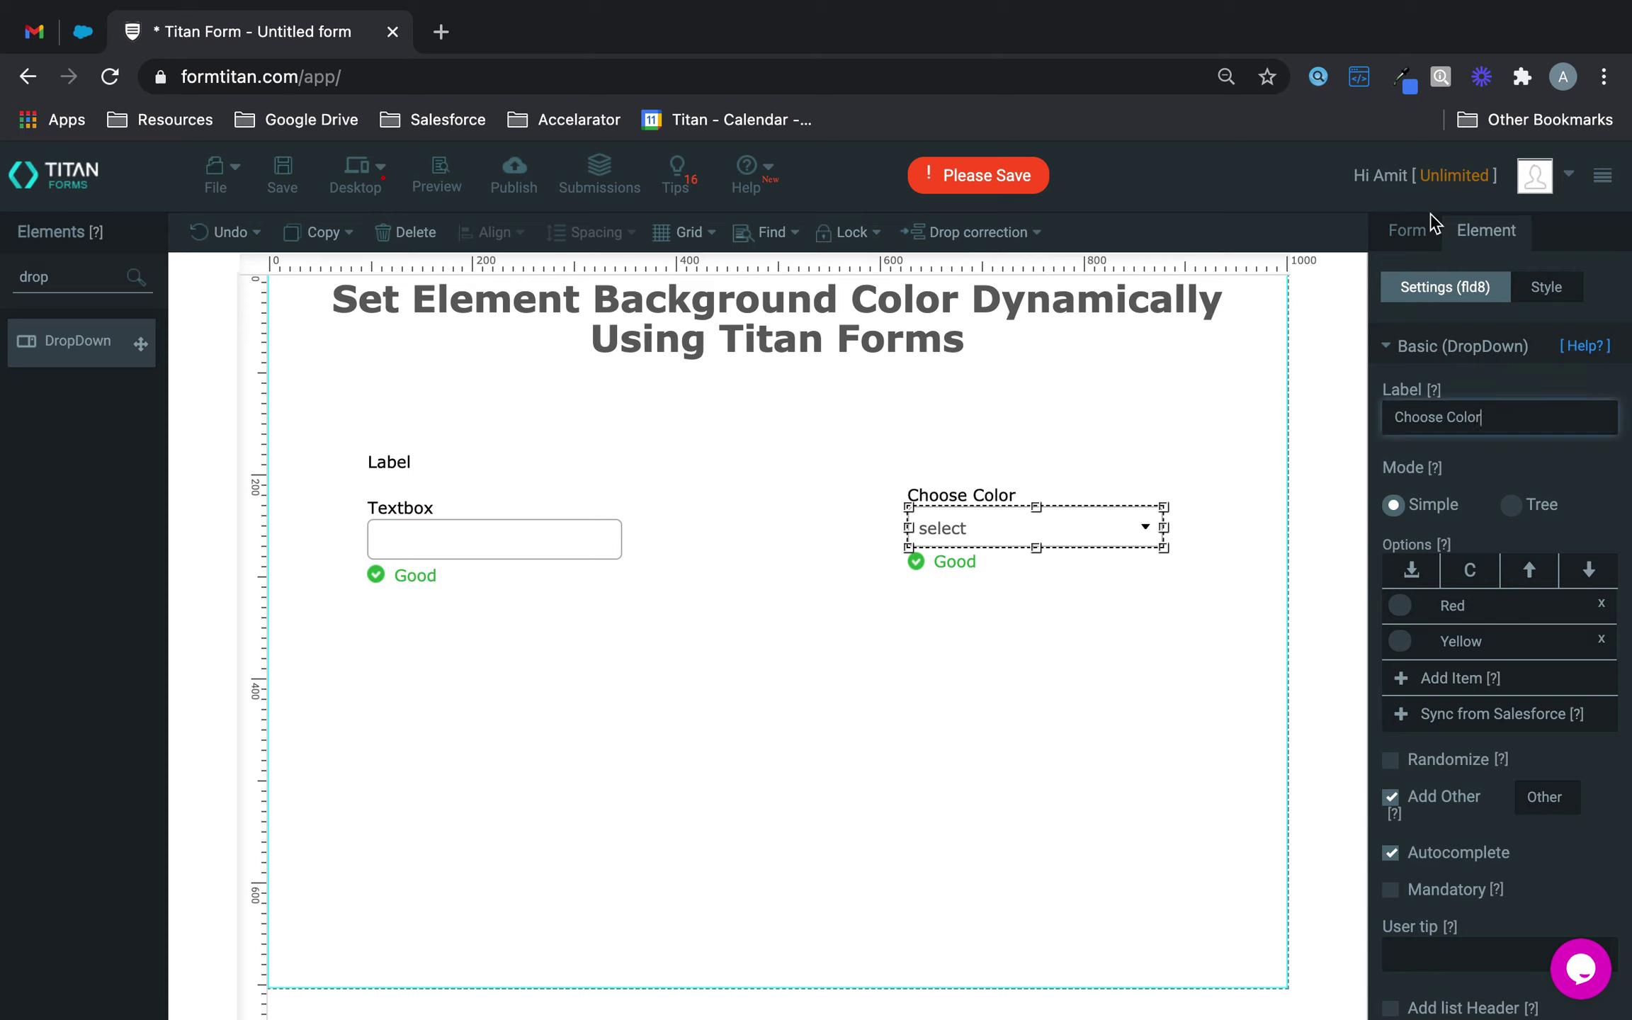
{"action": "left_click", "coordinate": [1415, 232]}
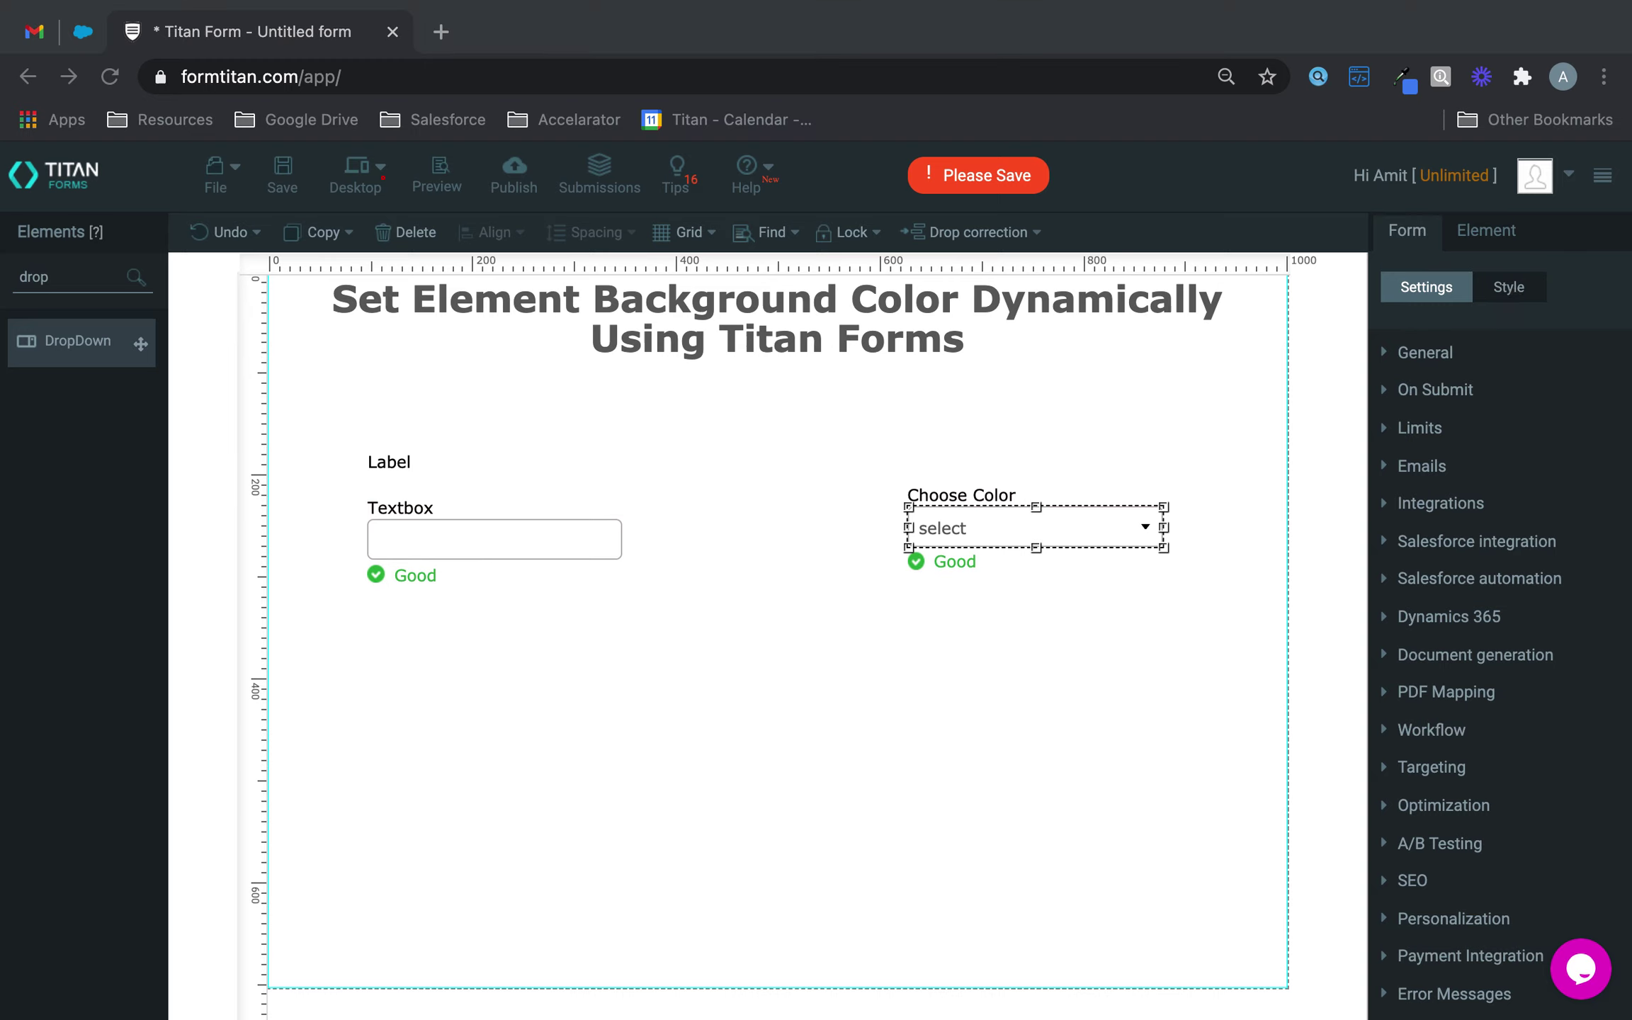
- Show the Form Style settings and expand the custom CSS section
{"action": "left_click", "coordinate": [1512, 291]}
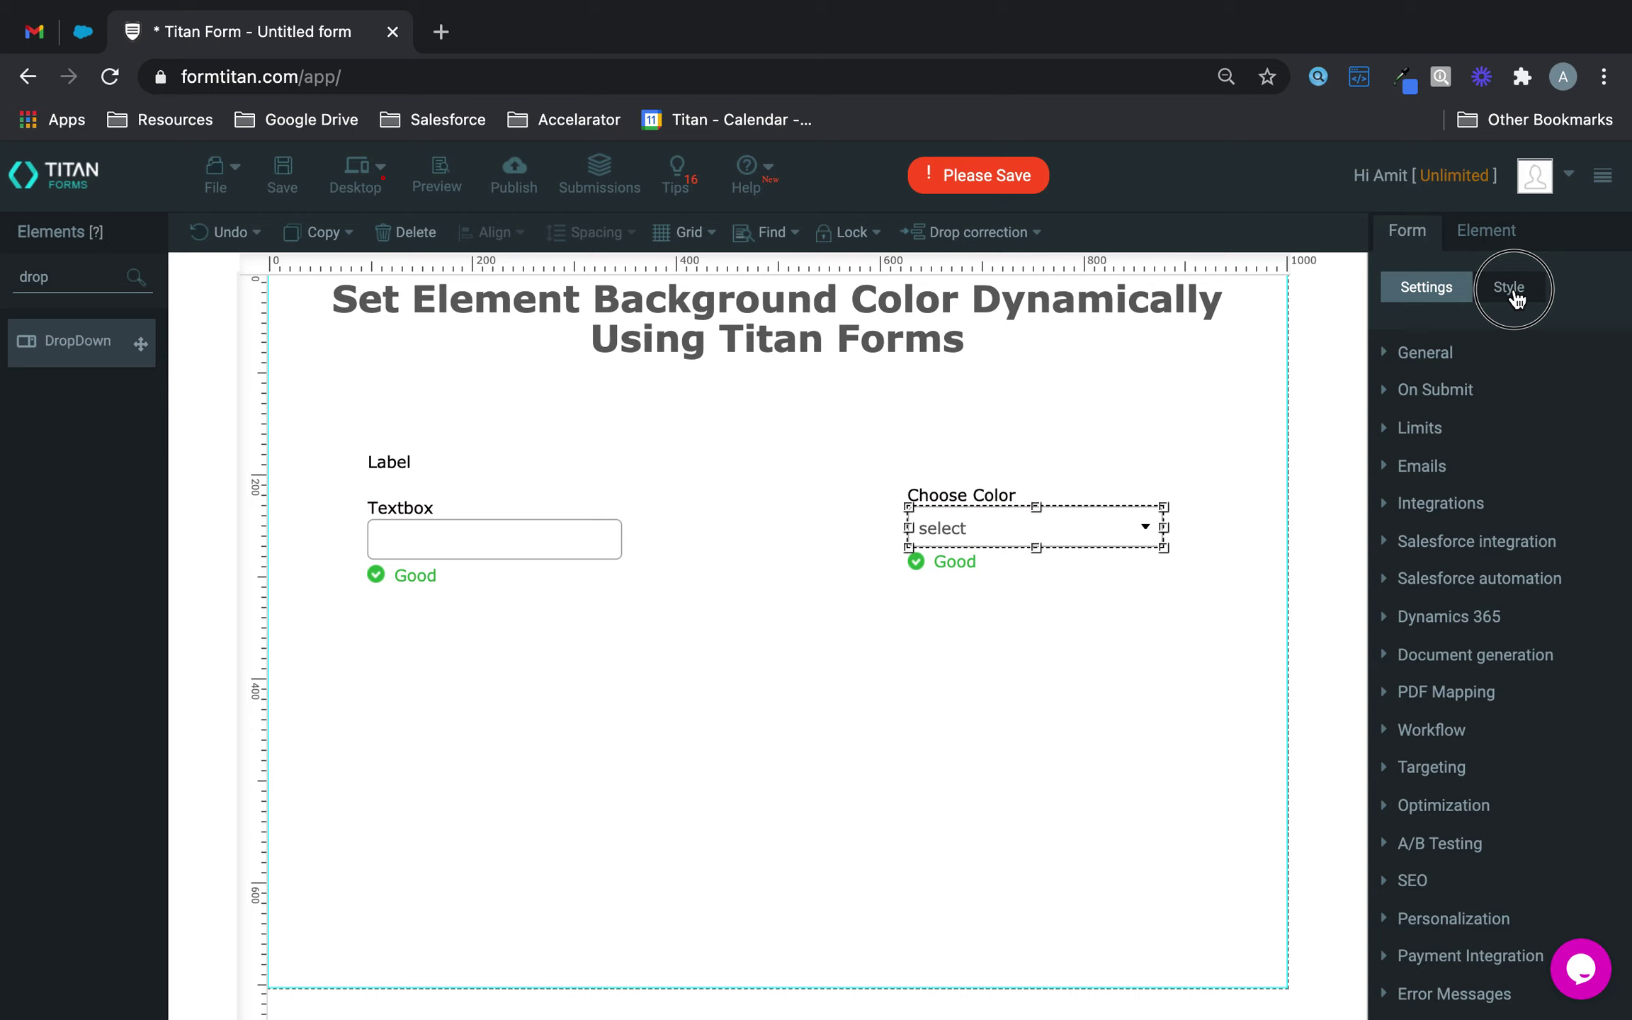
{"action": "scroll", "coordinate": [1499, 570], "scroll_direction": "down", "scroll_amount": 1}
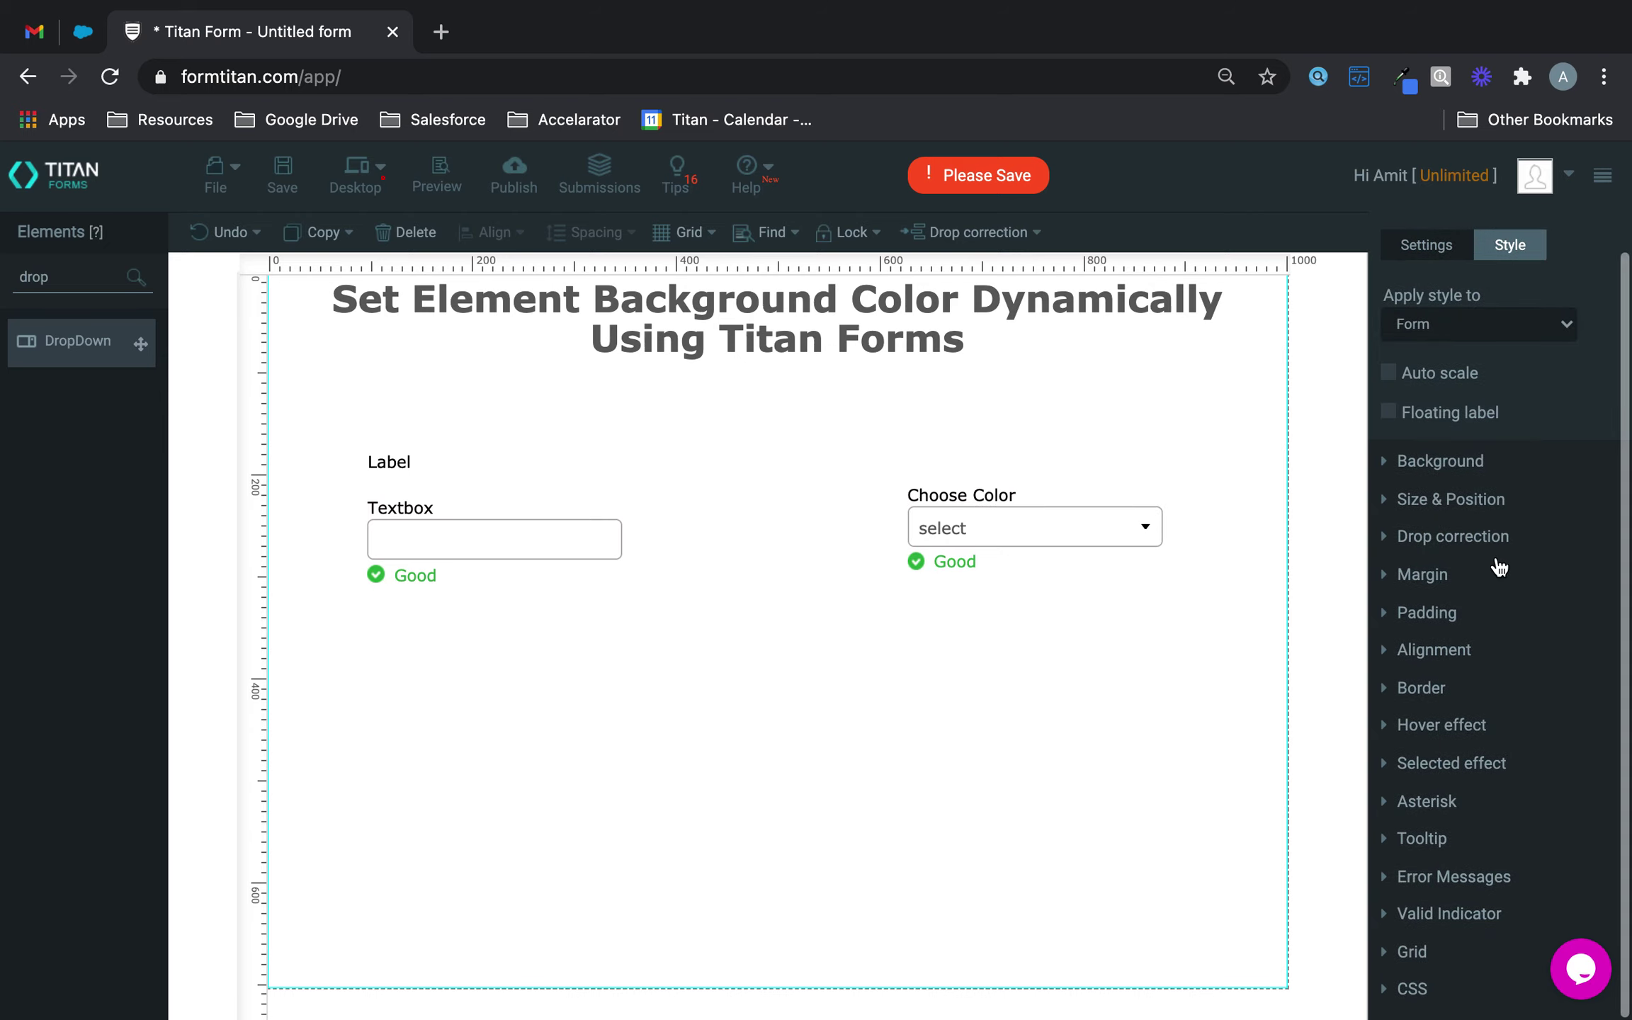
{"action": "left_click", "coordinate": [1414, 995]}
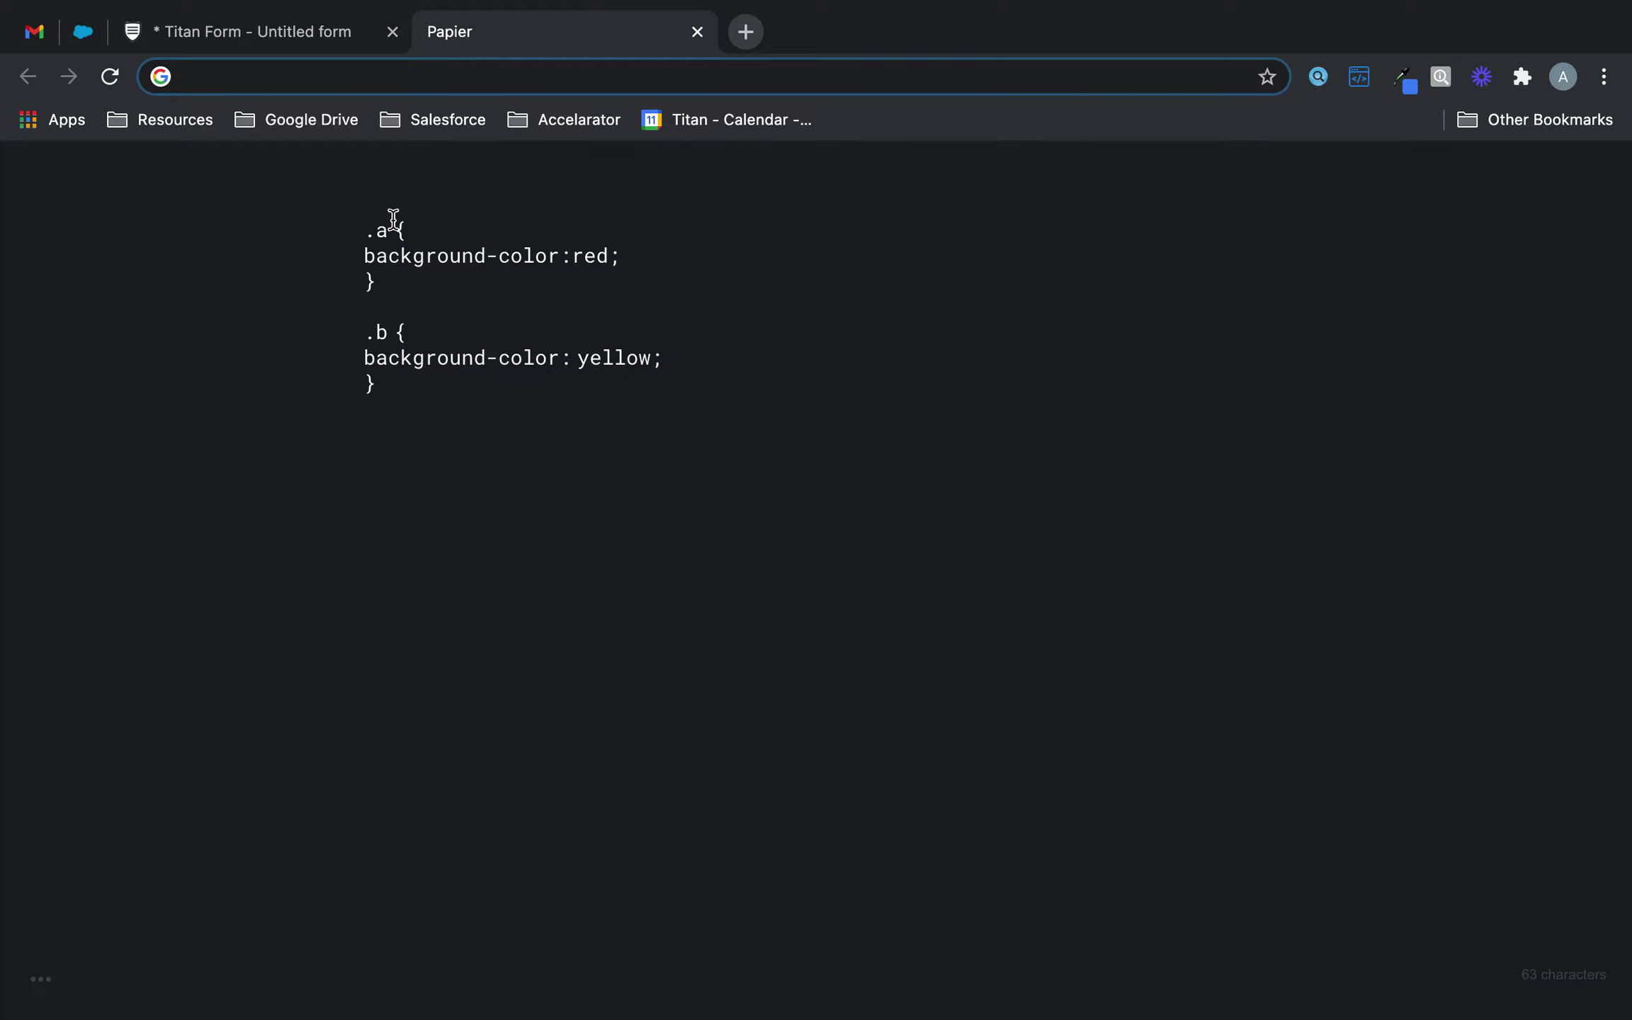
- Copy the .a red and .b yellow background rules from the Papier note
{"action": "left_click", "coordinate": [363, 219]}
{"action": "left_click", "coordinate": [429, 379]}
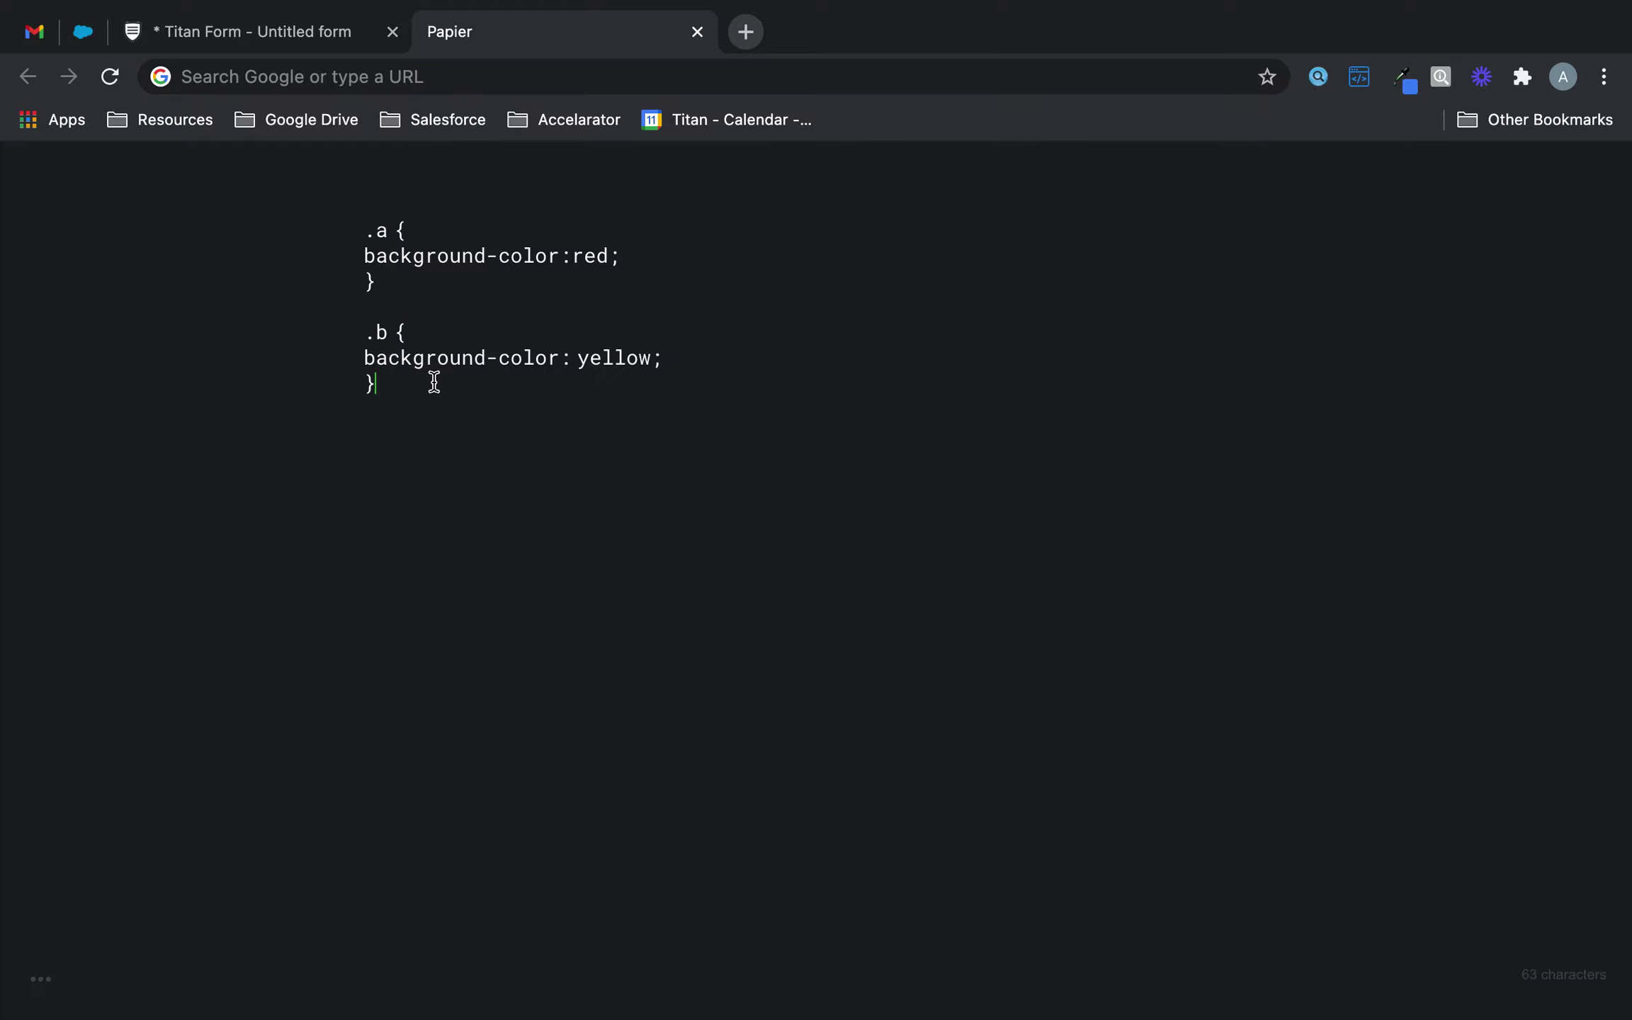
{"action": "left_click_drag", "start_coordinate": [406, 387], "coordinate": [330, 239]}
{"action": "left_click", "coordinate": [570, 278]}
{"action": "left_click_drag", "start_coordinate": [404, 387], "coordinate": [327, 243]}
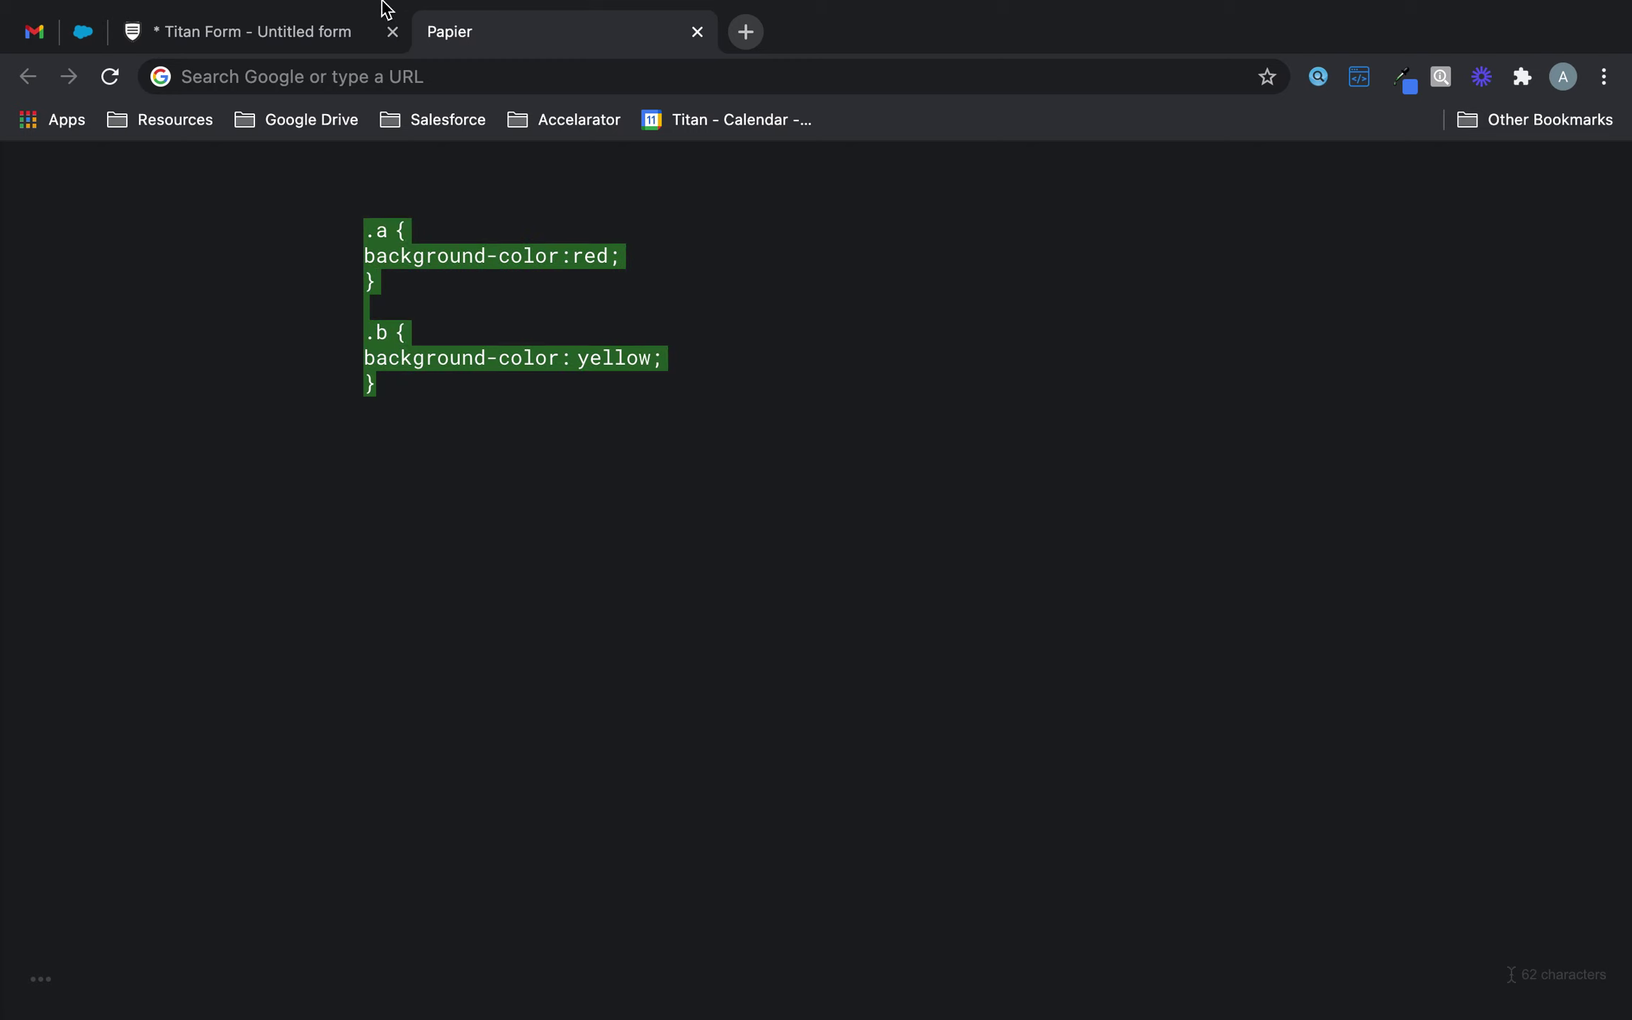
- Paste the .a red and .b yellow rules into the form's custom CSS box
{"action": "left_click", "coordinate": [328, 43]}
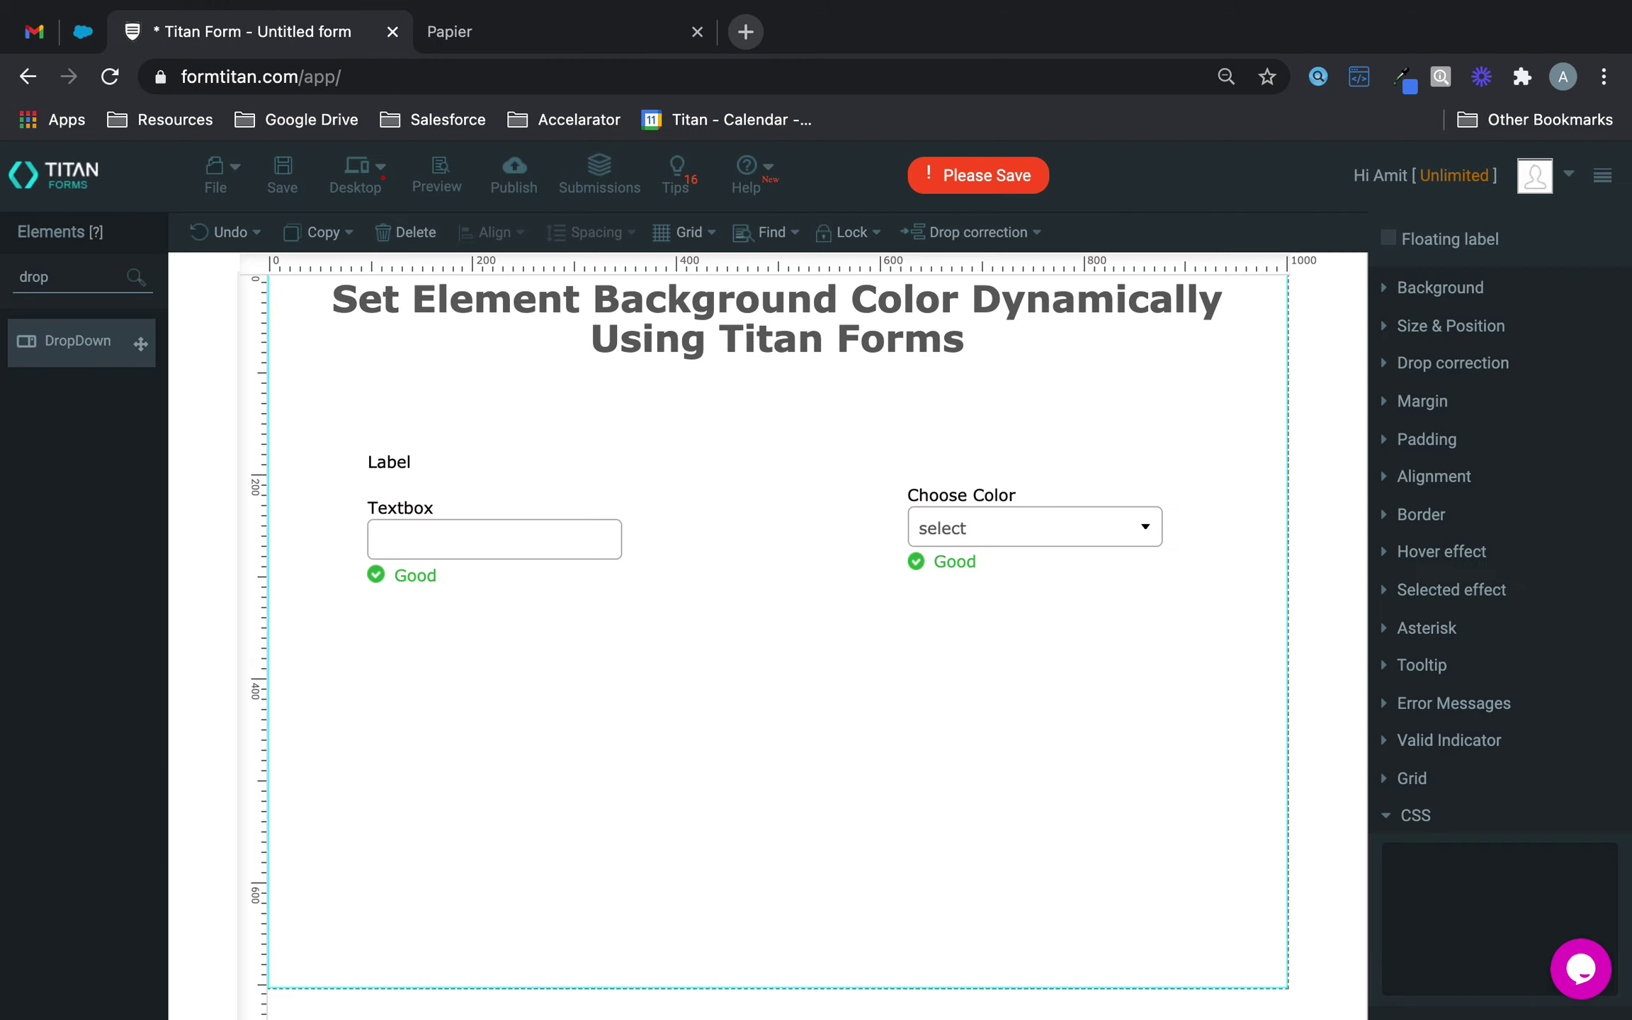
{"action": "left_click", "coordinate": [1502, 873]}
{"action": "key", "text": "ctrl+v"}
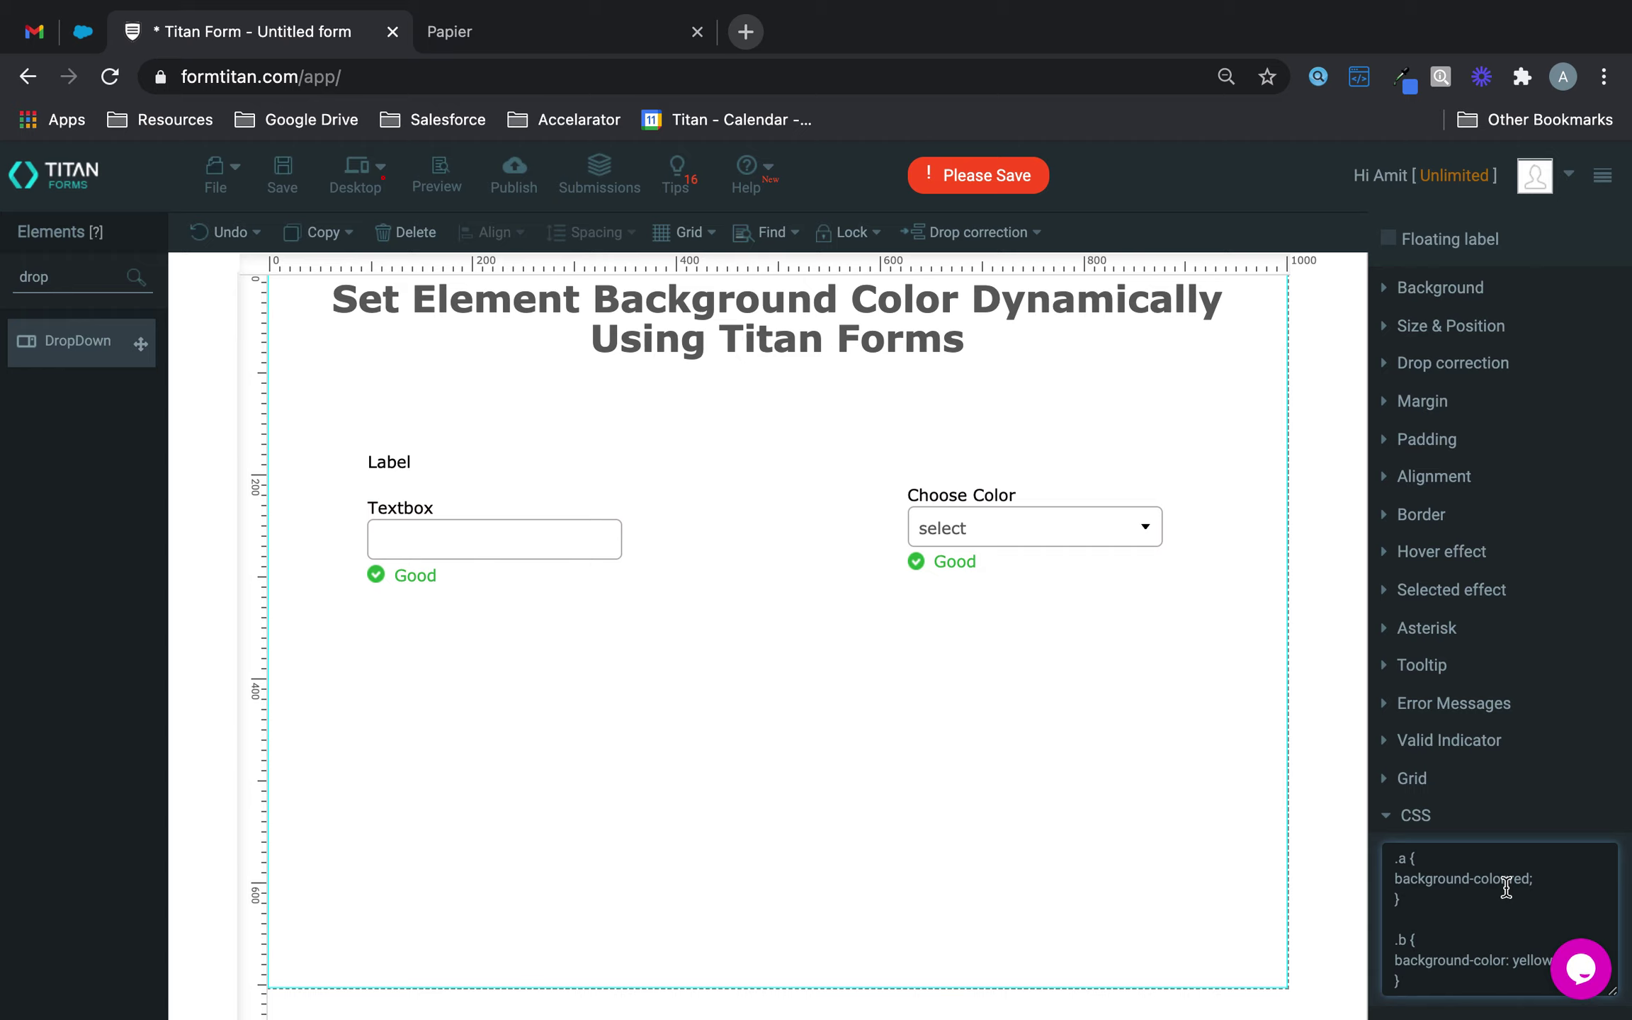
{"action": "left_click", "coordinate": [1408, 858]}
{"action": "left_click", "coordinate": [1408, 941]}
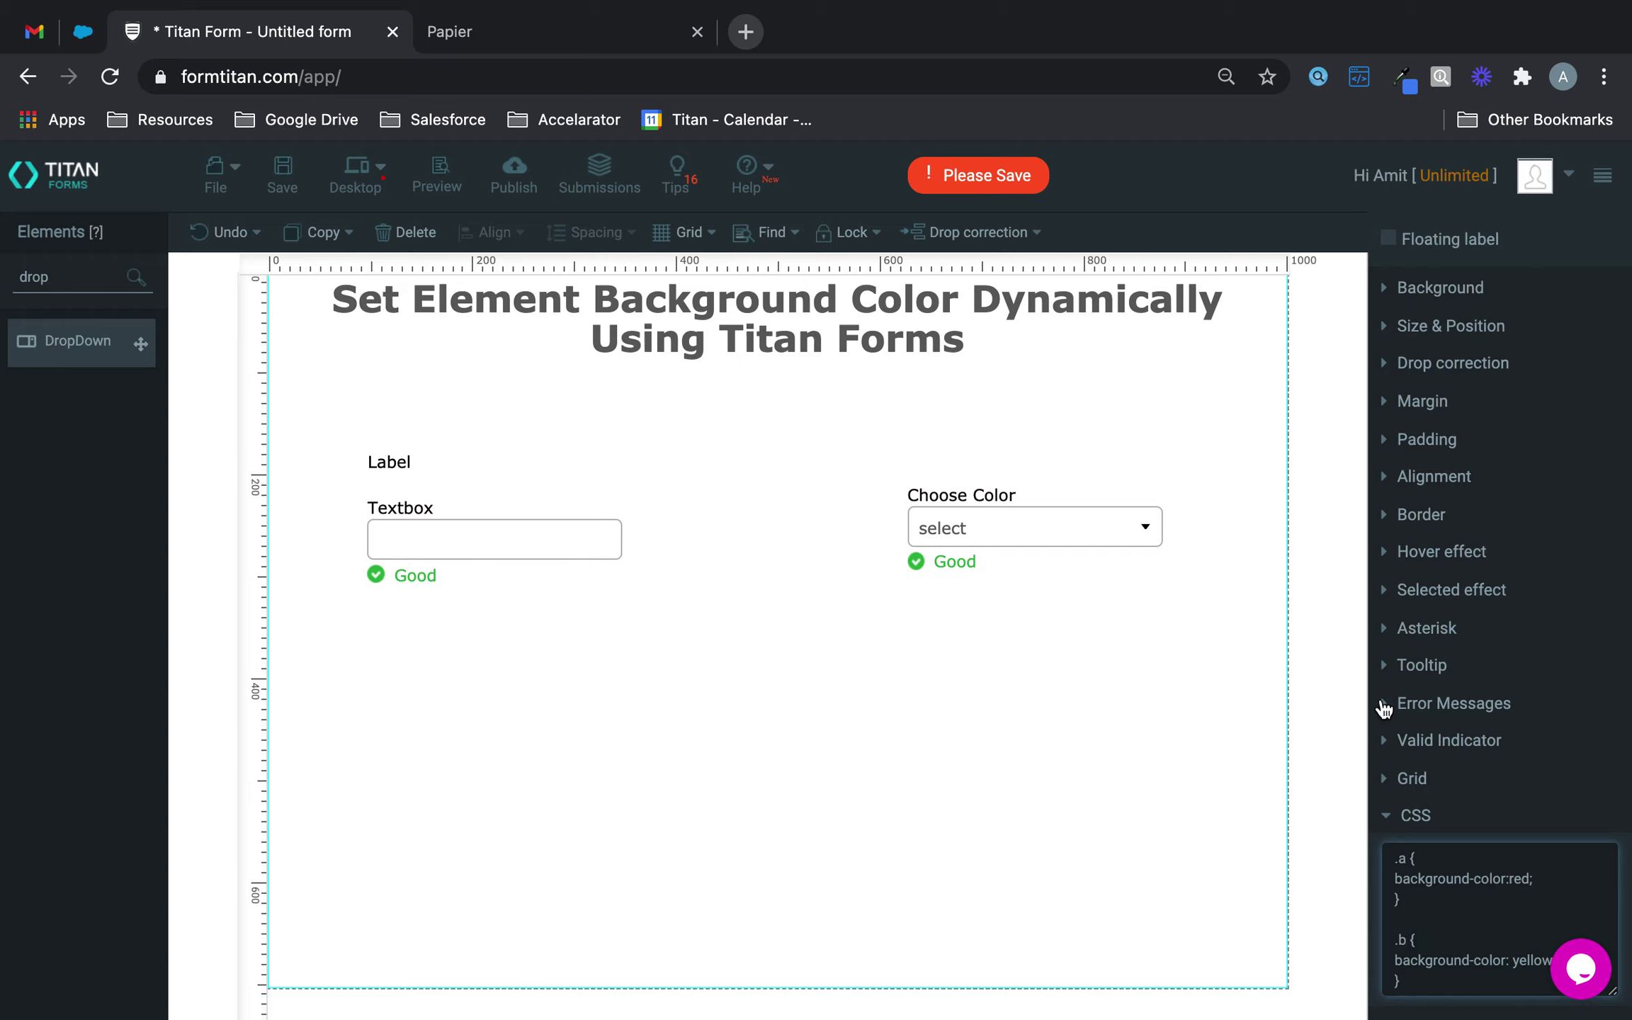
{"action": "left_click", "coordinate": [986, 533]}
- Create a Choose Color condition rule matching when the value equals Red
{"action": "left_click", "coordinate": [1455, 989]}
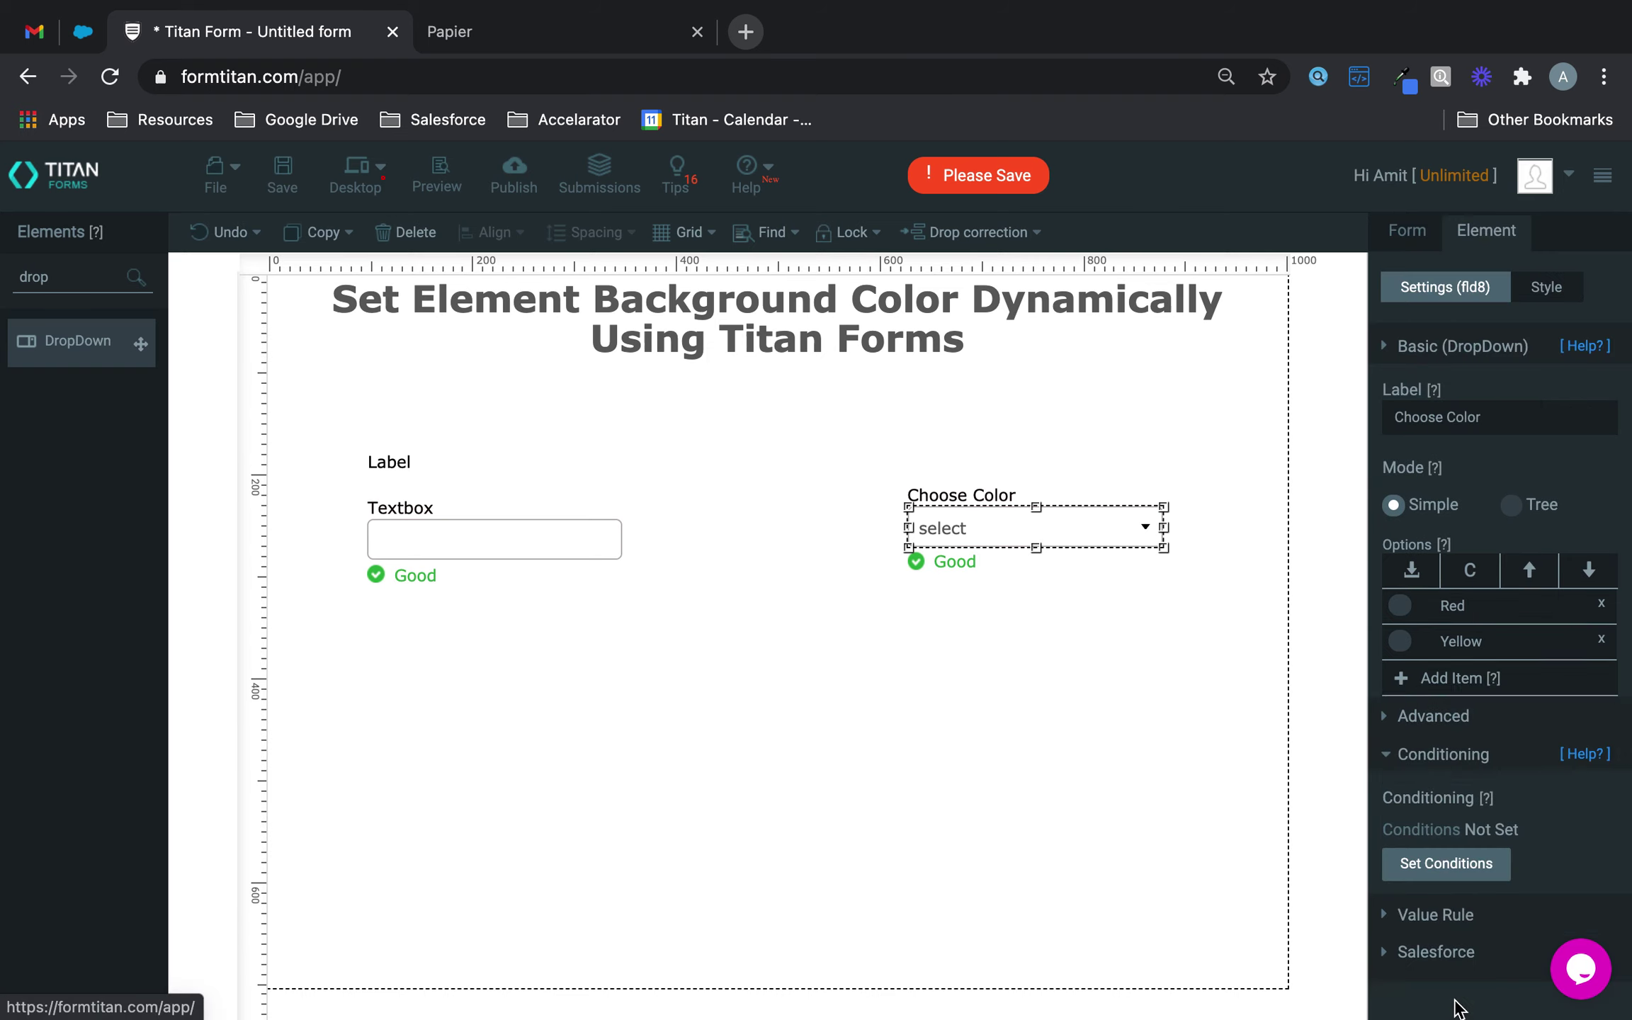
{"action": "left_click", "coordinate": [1487, 530]}
{"action": "left_click", "coordinate": [662, 380]}
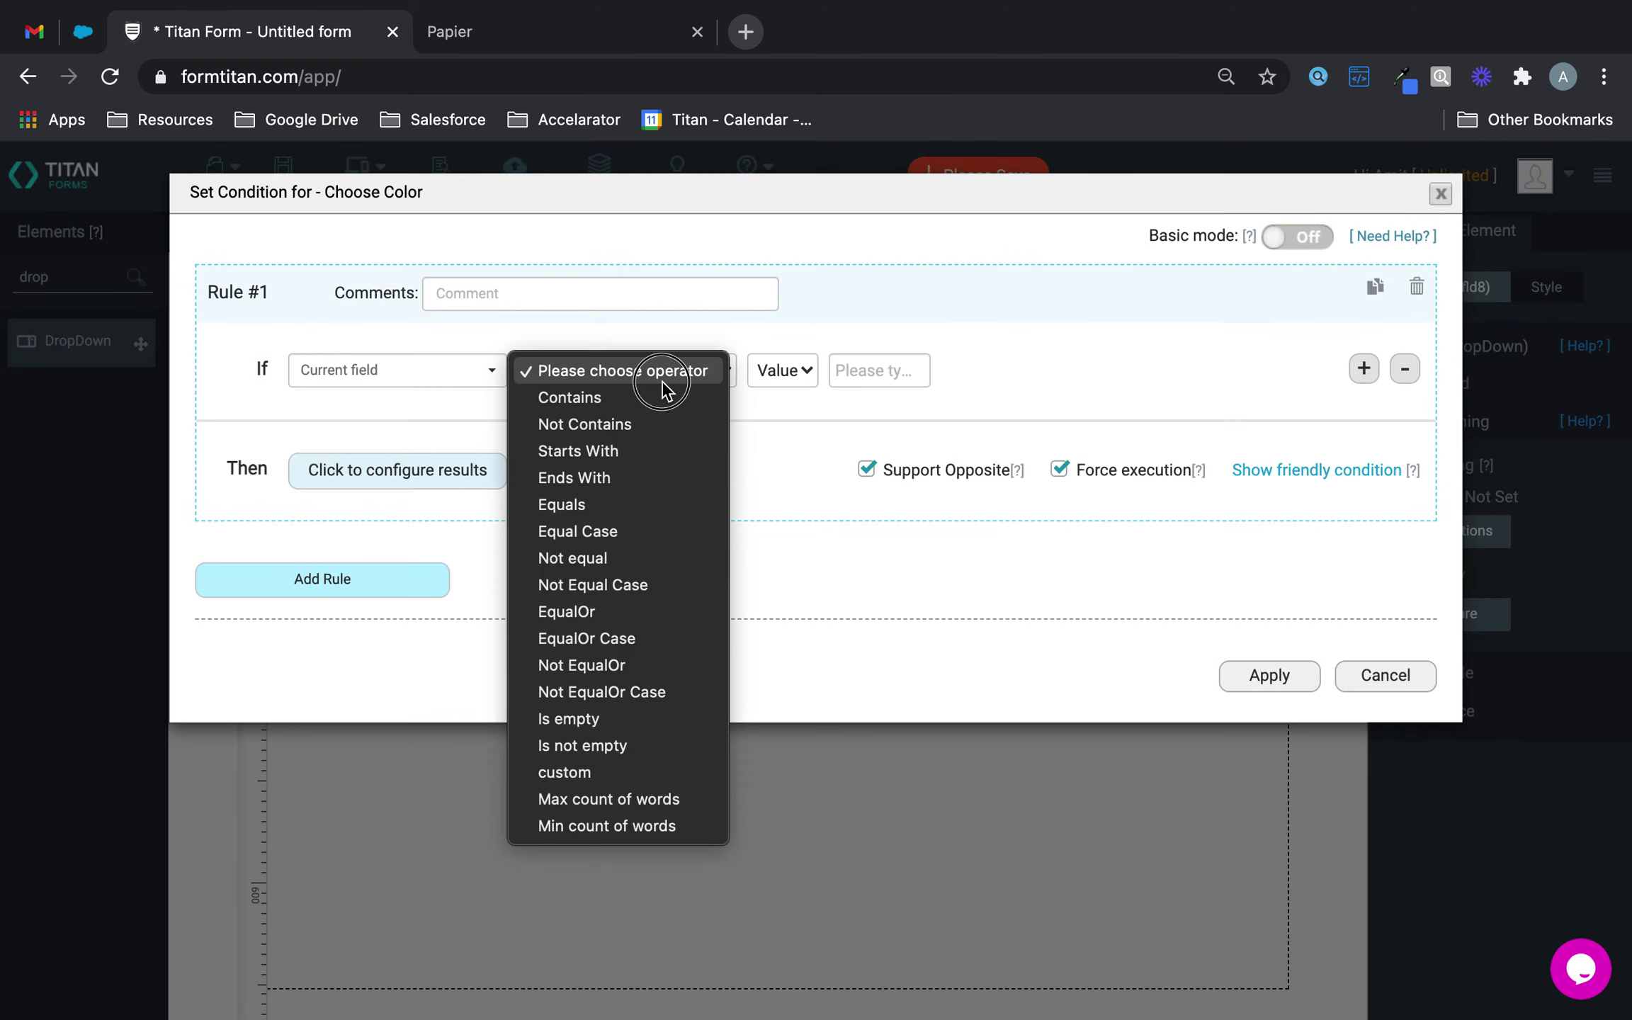
{"action": "left_click", "coordinate": [587, 531]}
{"action": "left_click", "coordinate": [603, 367]}
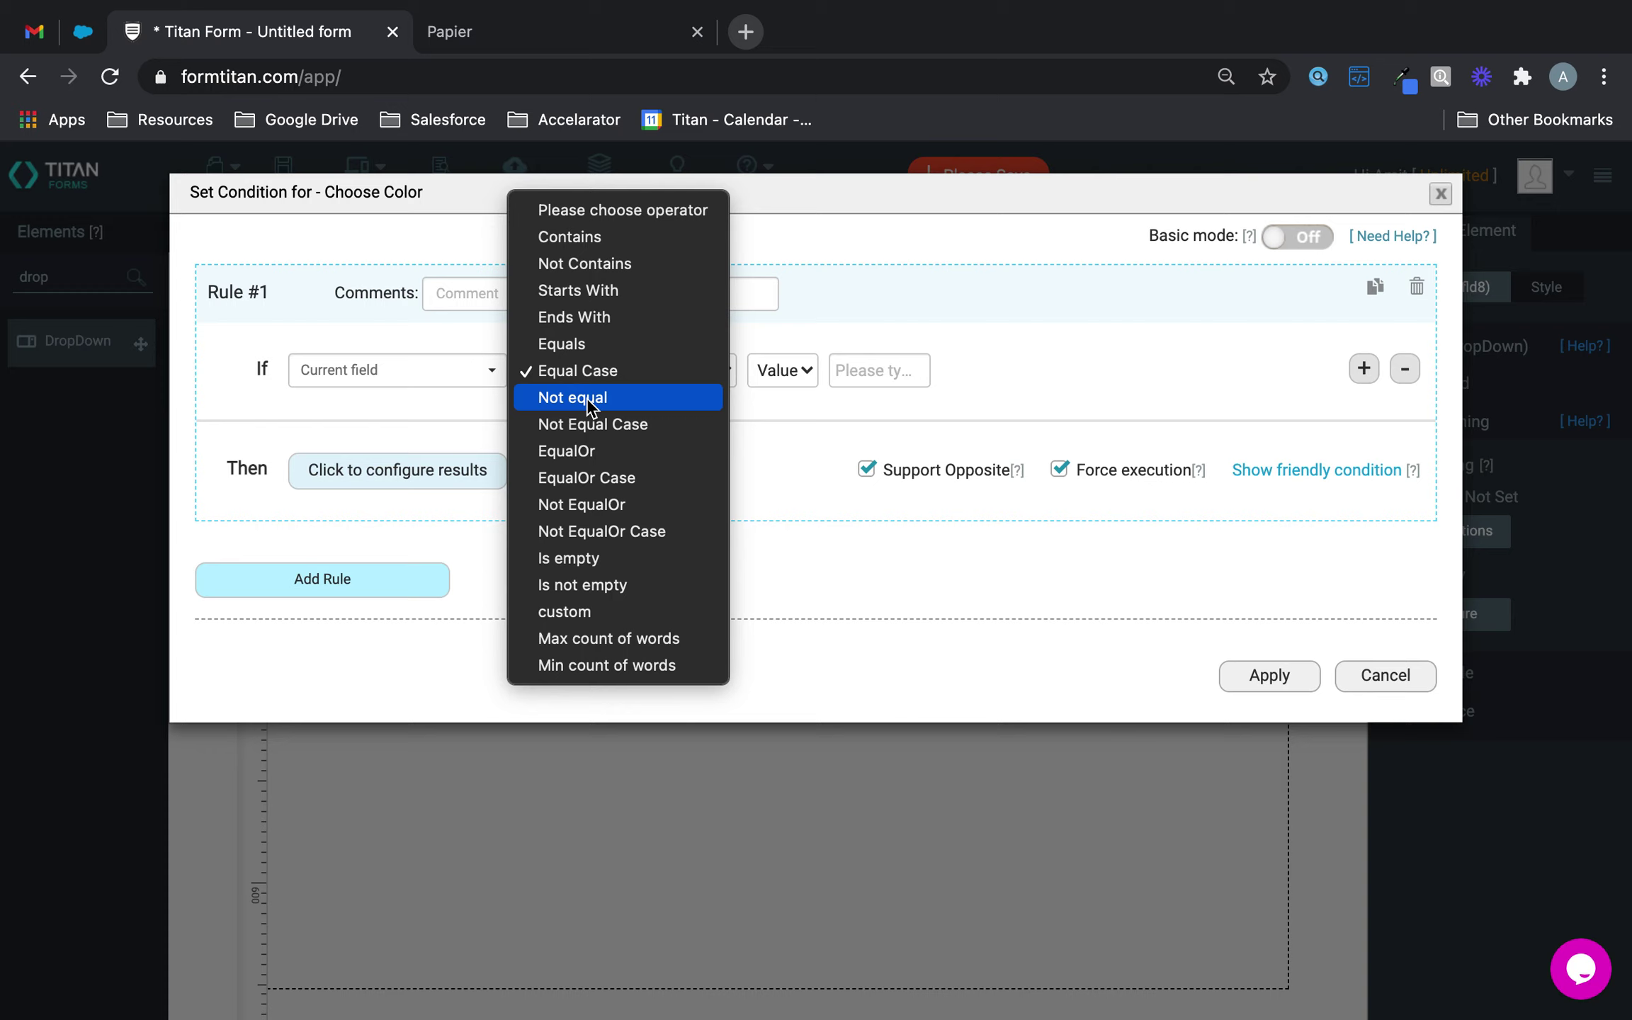
{"action": "left_click", "coordinate": [587, 344]}
{"action": "left_click", "coordinate": [918, 366]}
{"action": "type", "text": "Red"}
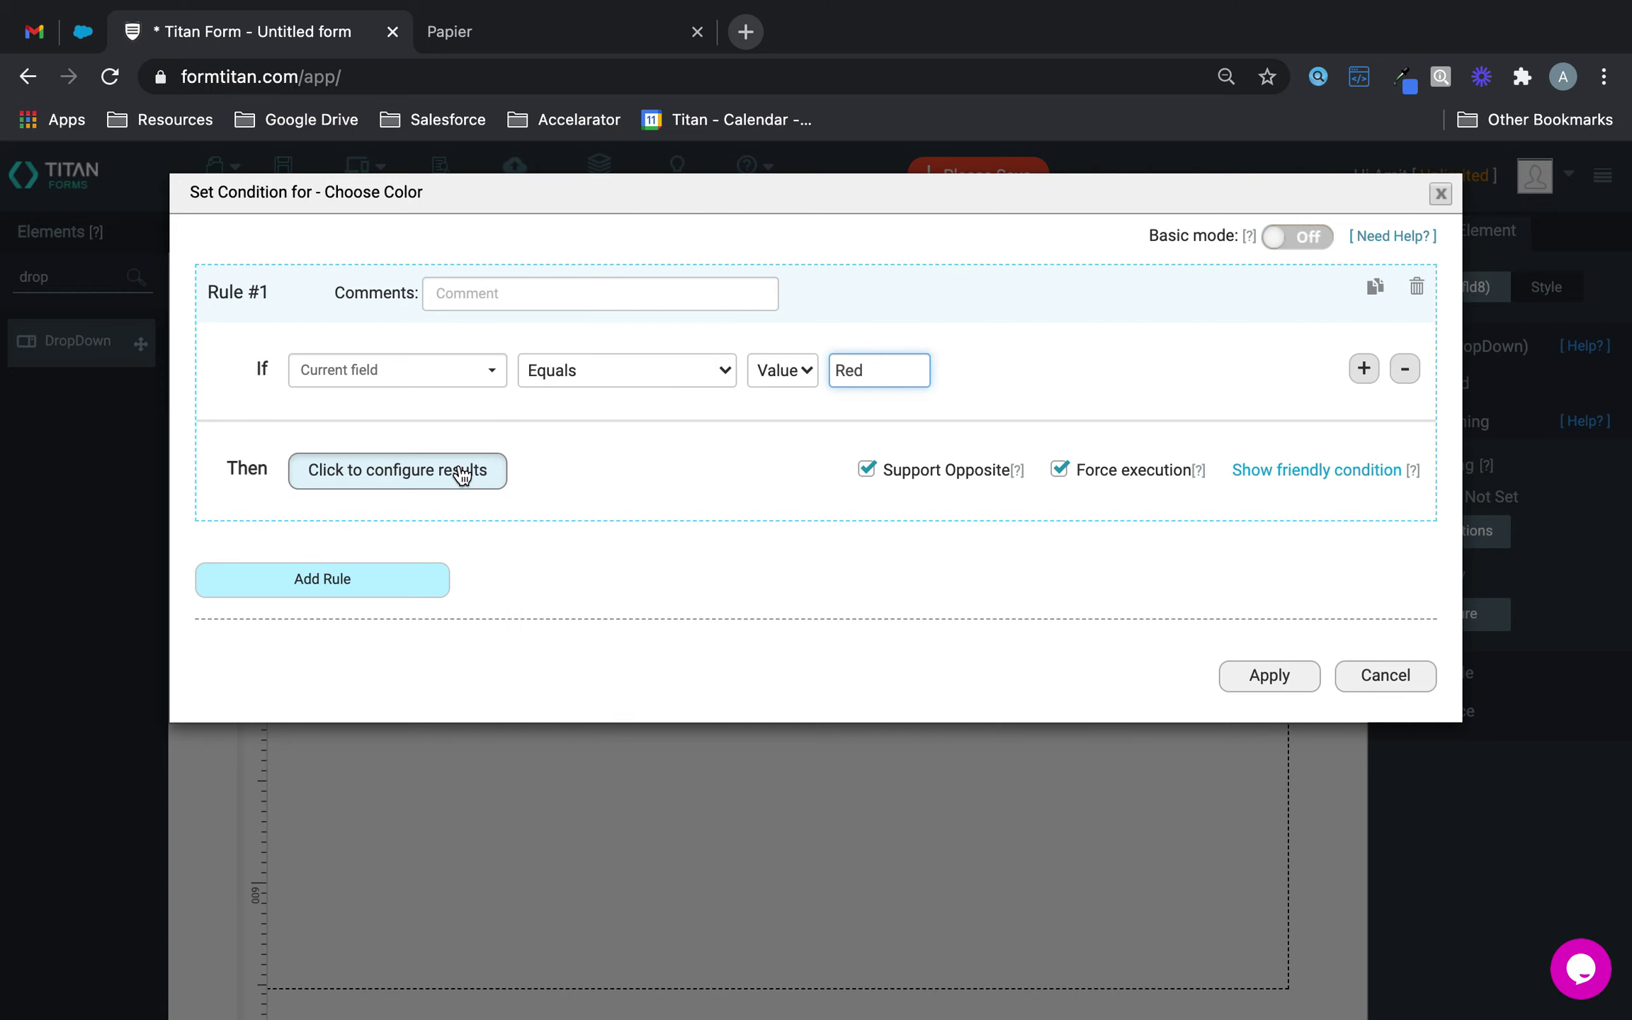
{"action": "left_click", "coordinate": [473, 469]}
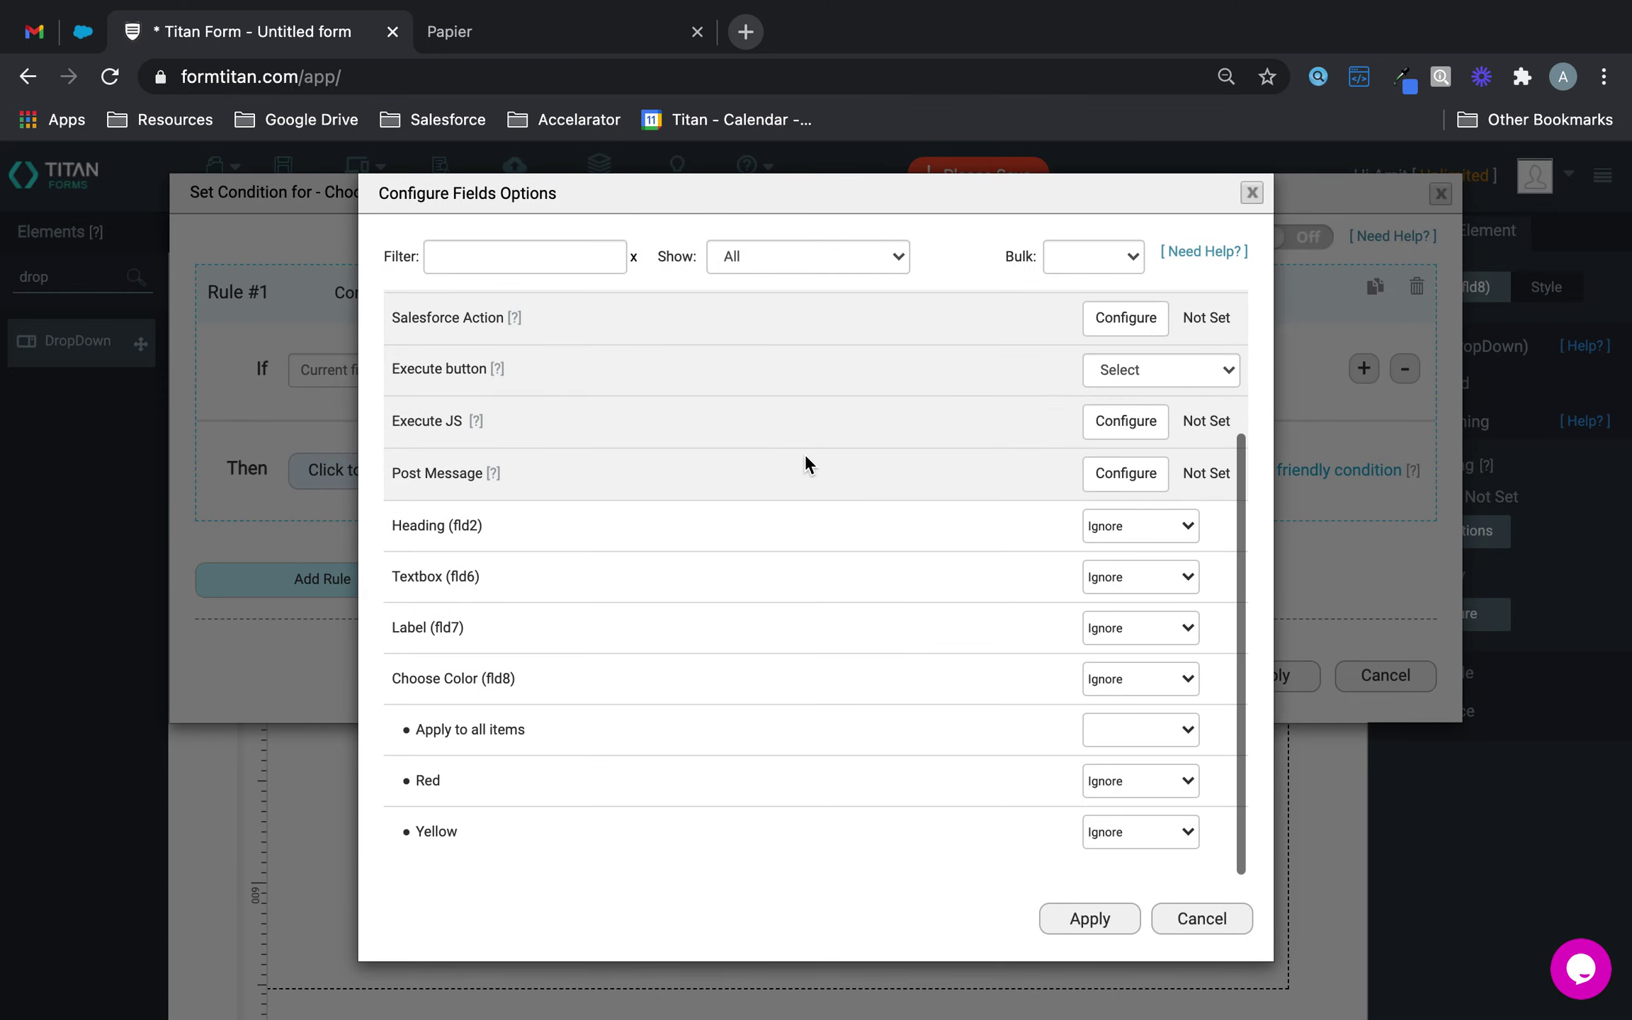
- Make the rule set CSS class 'a' on the Label
{"action": "left_click", "coordinate": [1126, 628]}
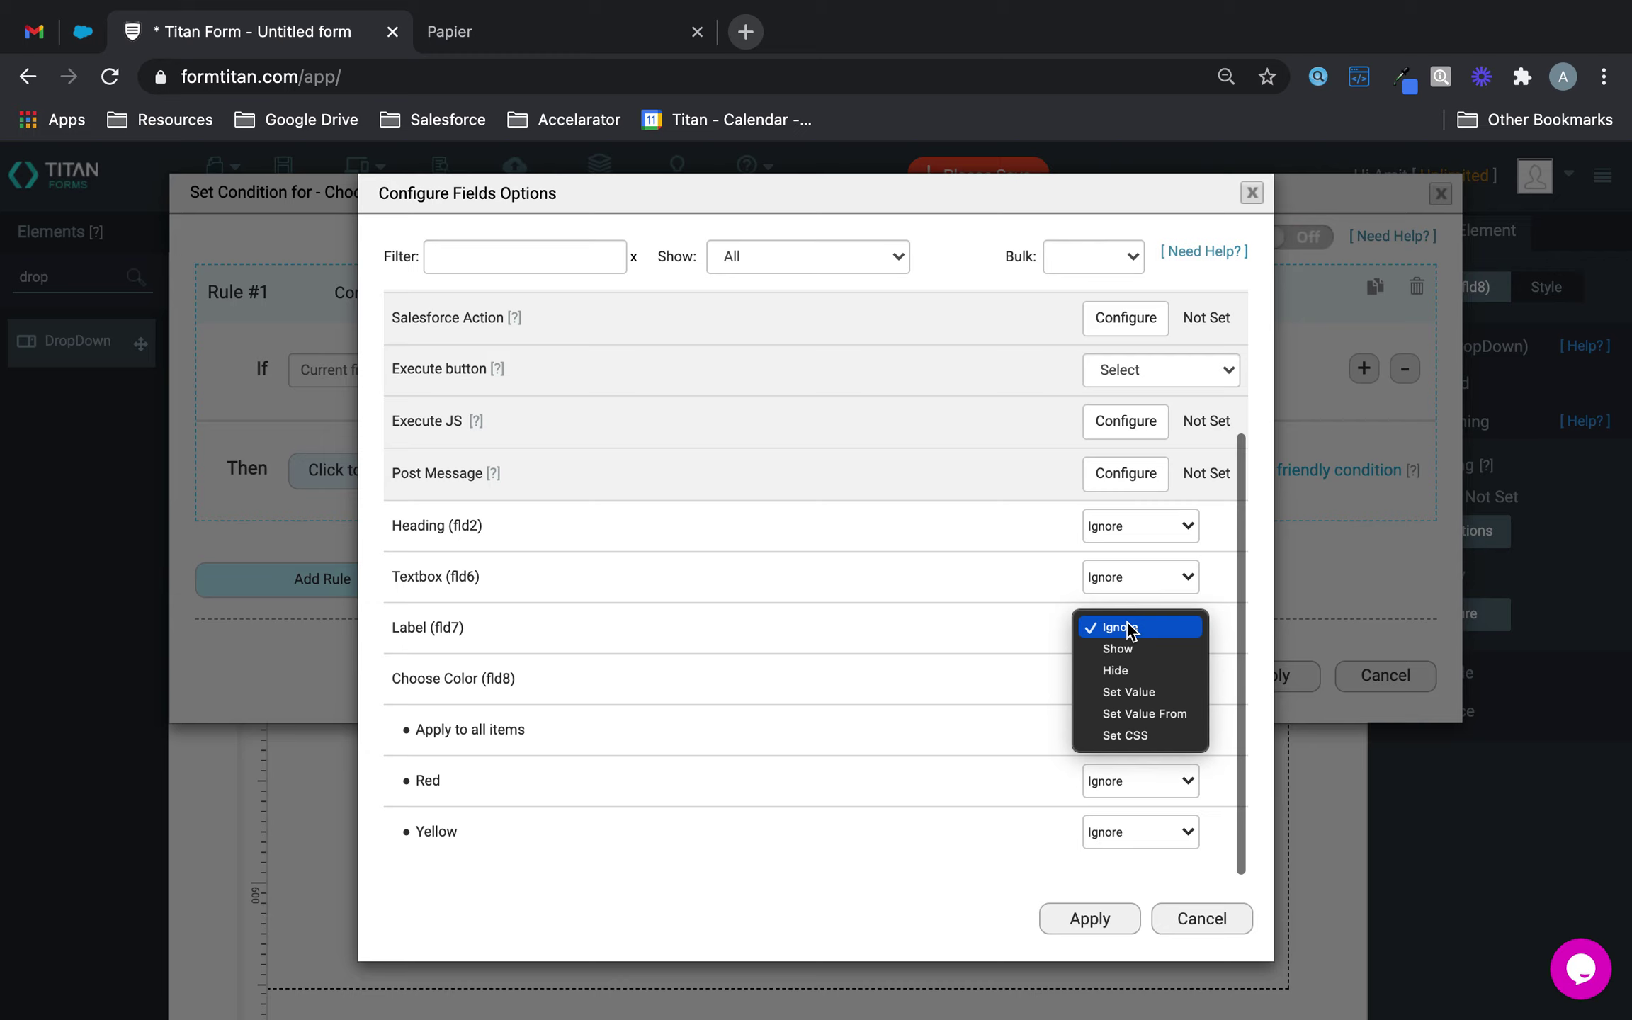
{"action": "left_click", "coordinate": [1151, 734]}
{"action": "left_click", "coordinate": [1165, 626]}
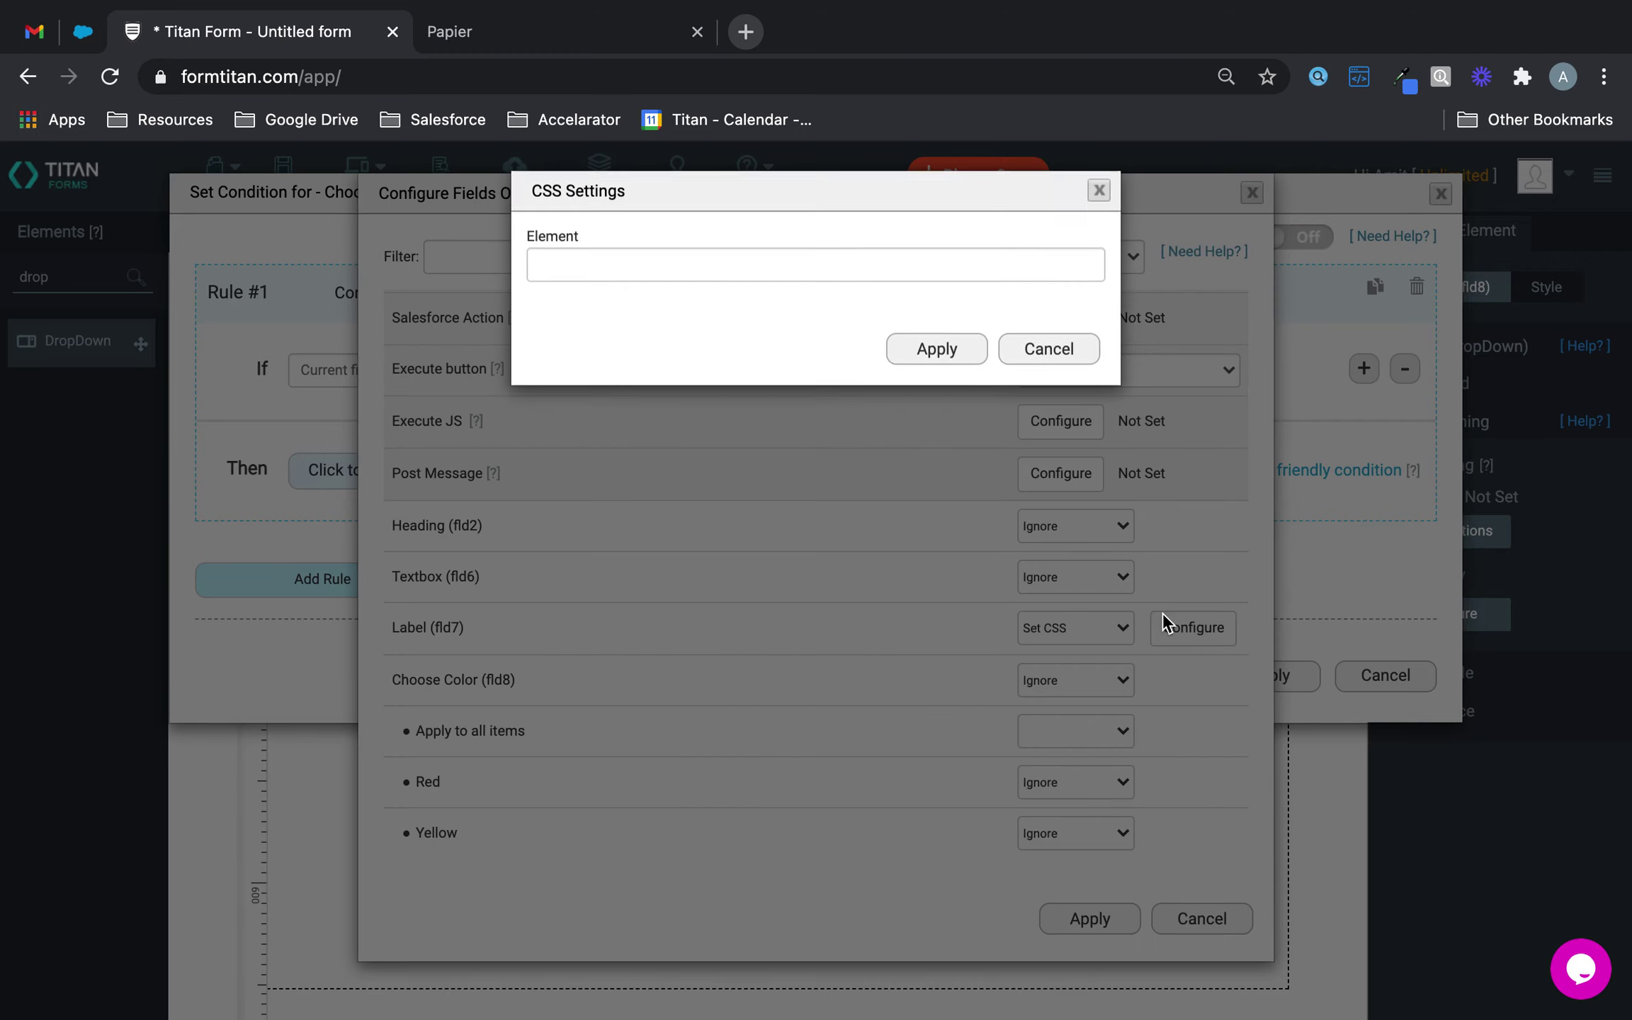
{"action": "left_click", "coordinate": [611, 266]}
{"action": "type", "text": "a"}
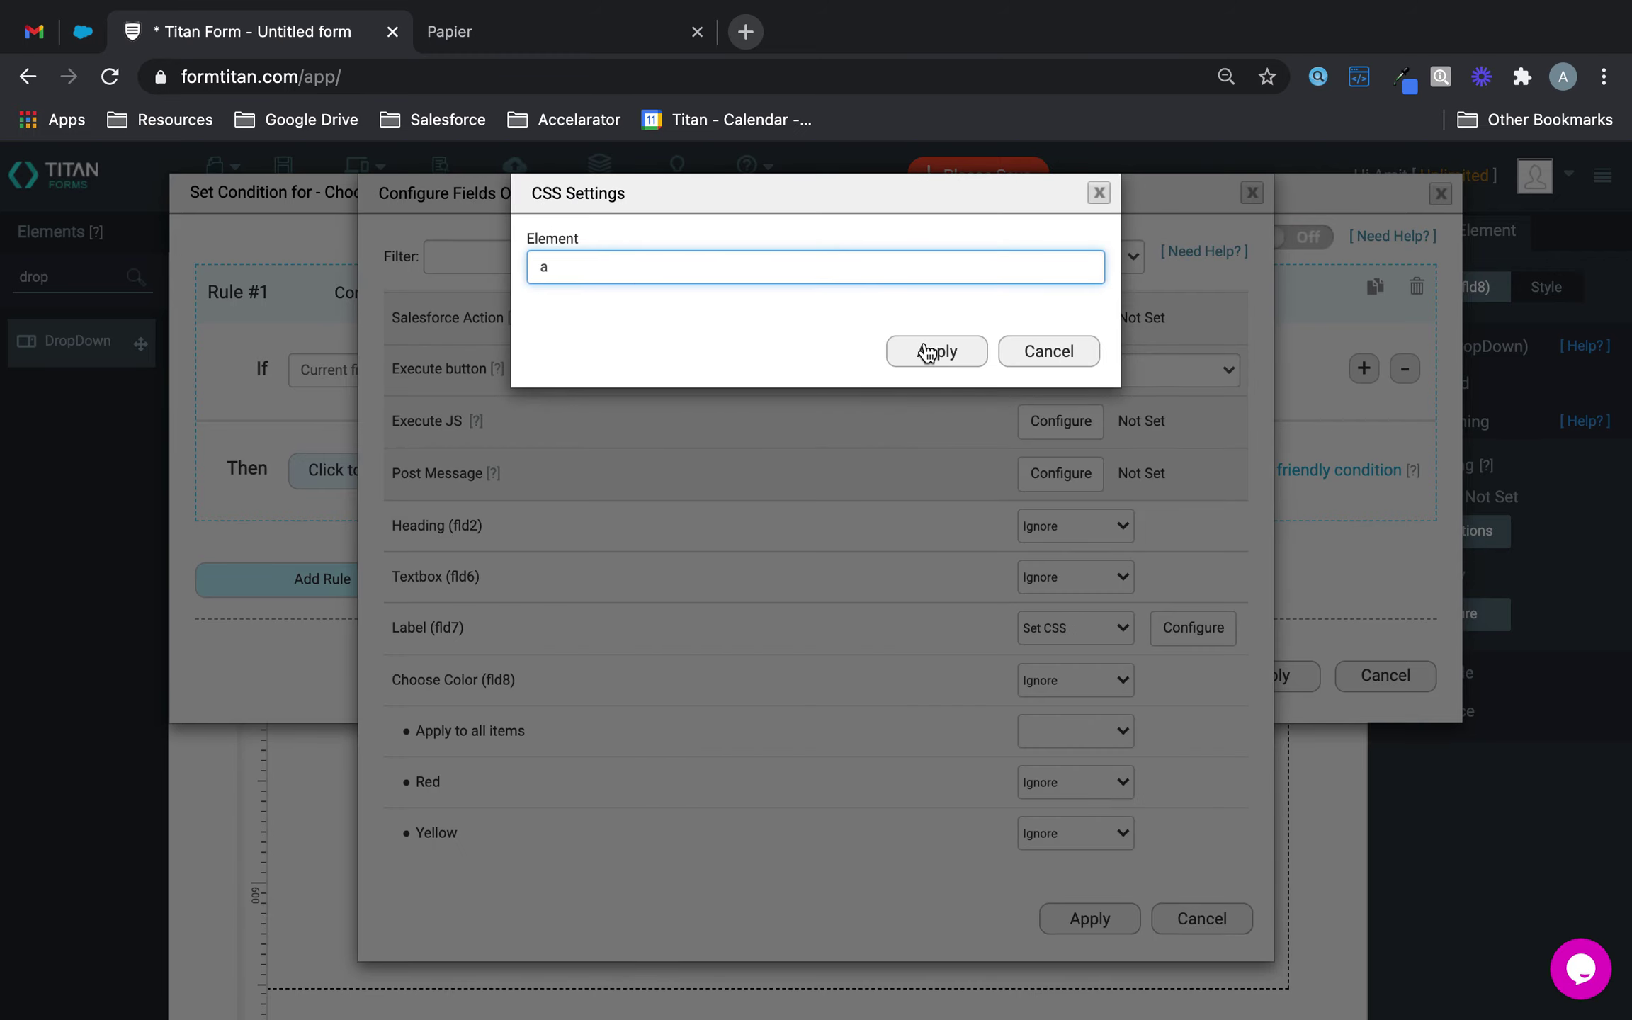
{"action": "left_click", "coordinate": [929, 350]}
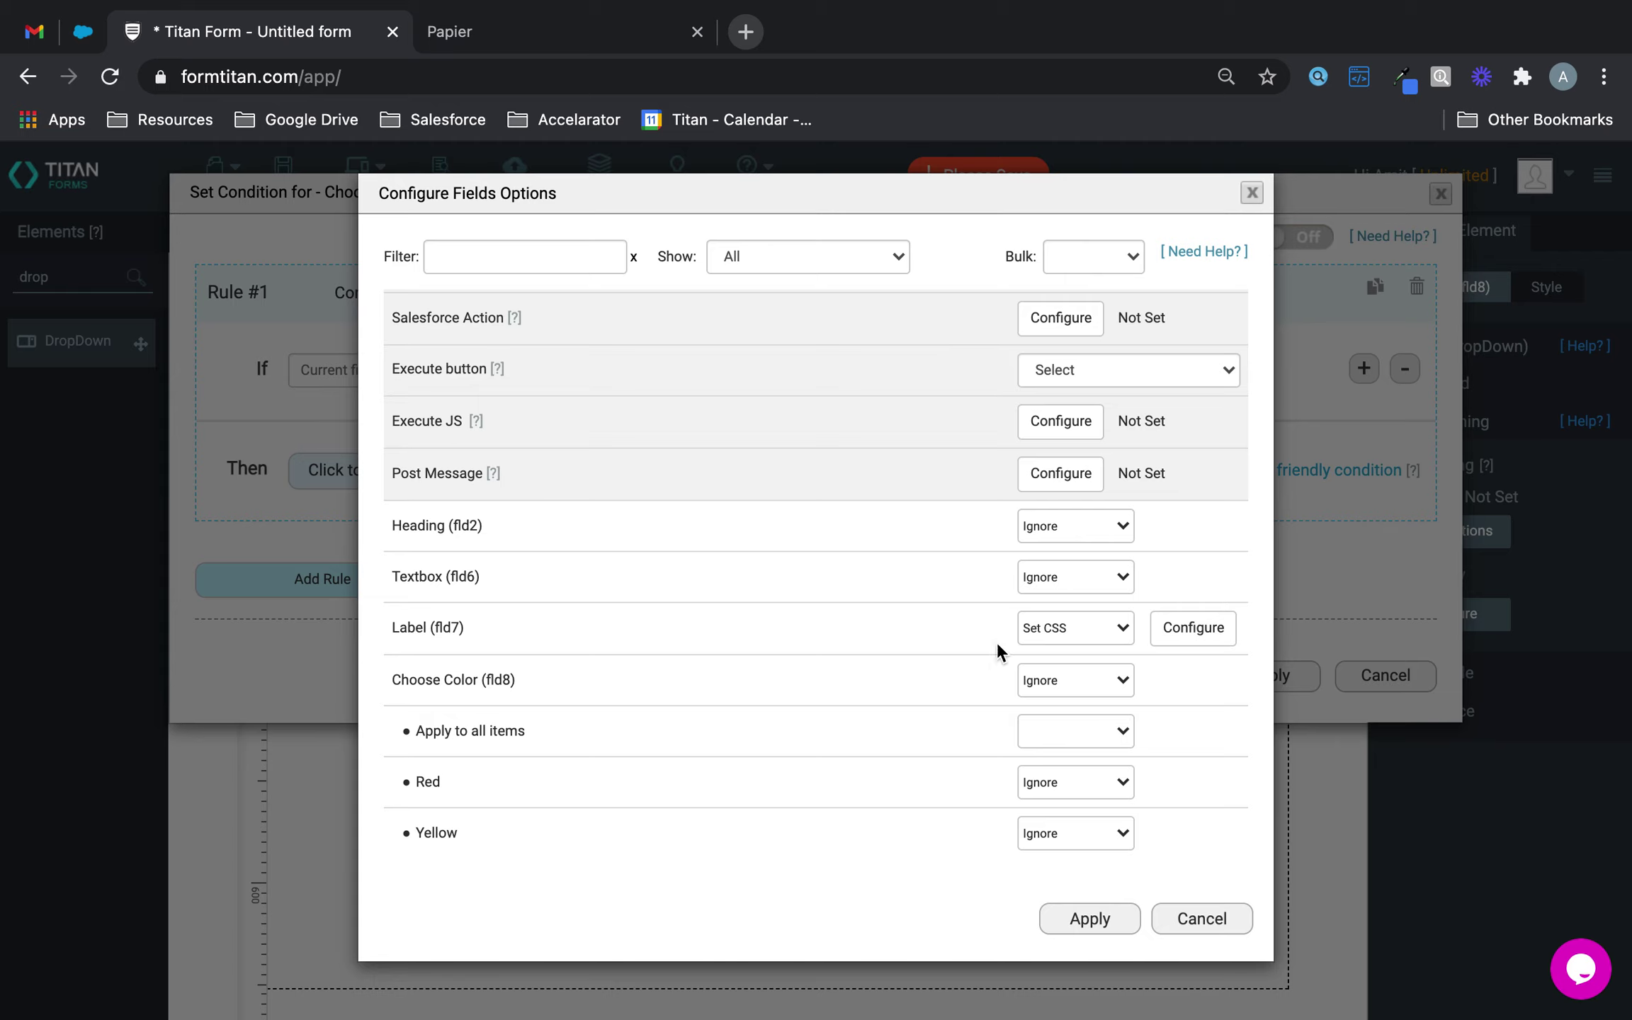
- Make the rule set CSS class 'a' on the Textbox
{"action": "left_click", "coordinate": [1069, 529]}
{"action": "left_click", "coordinate": [1088, 815]}
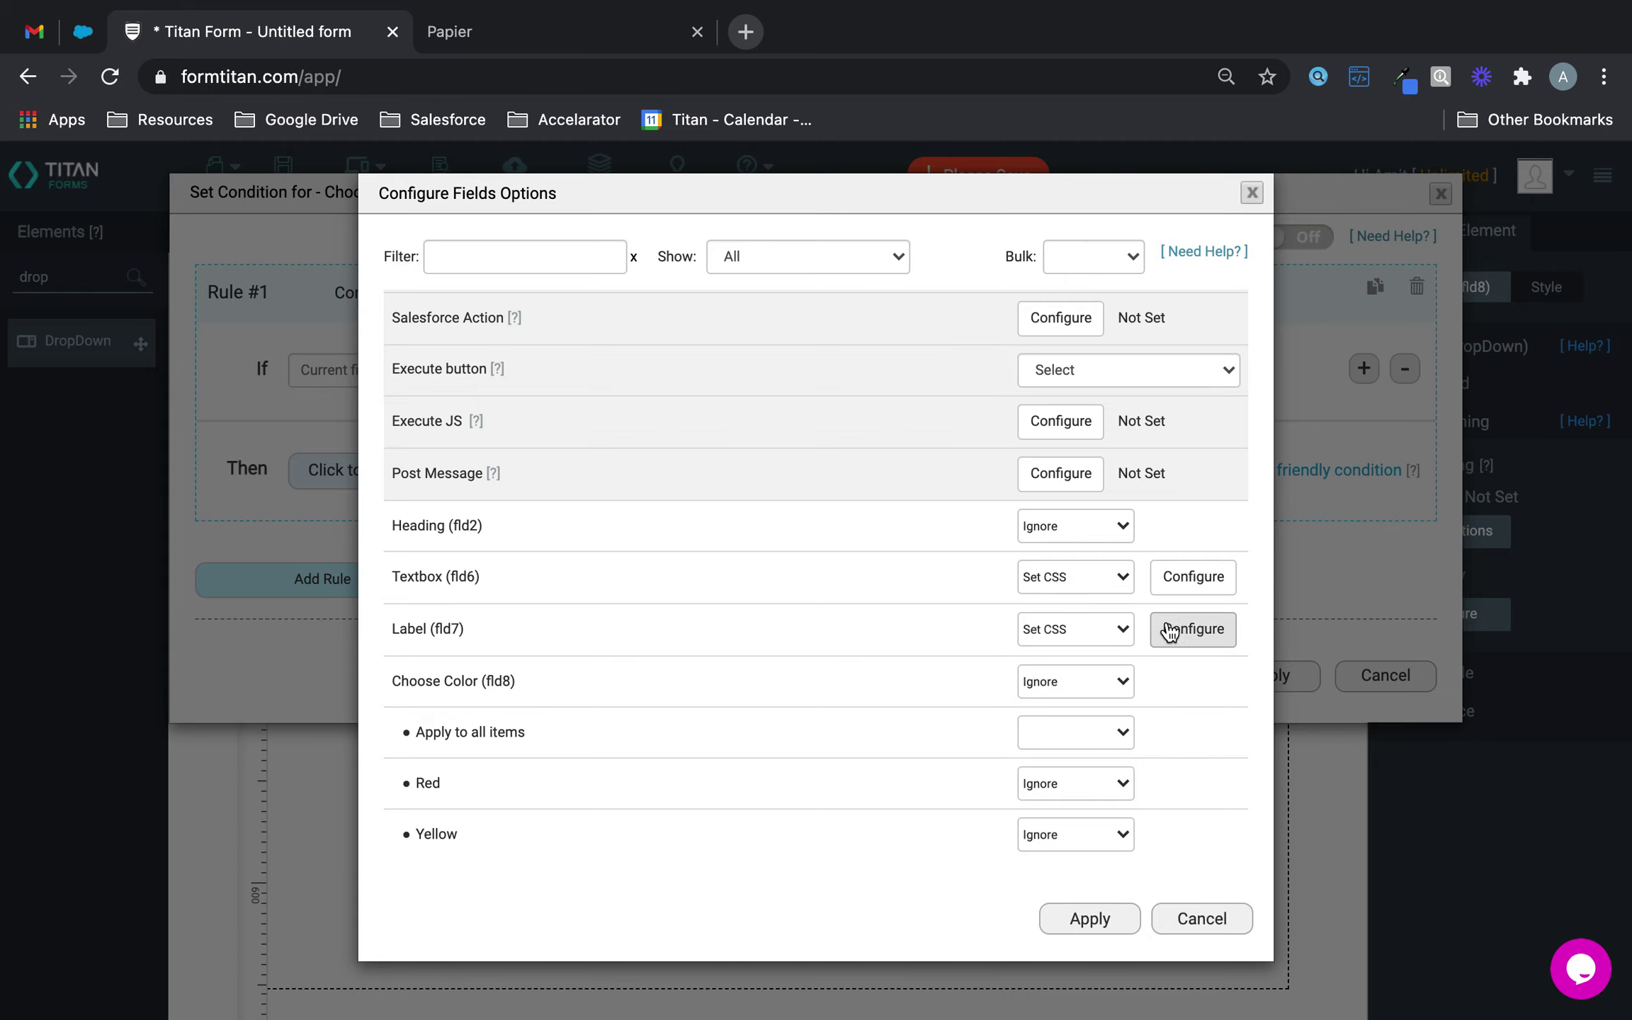
{"action": "left_click", "coordinate": [1188, 576]}
{"action": "left_click", "coordinate": [600, 267]}
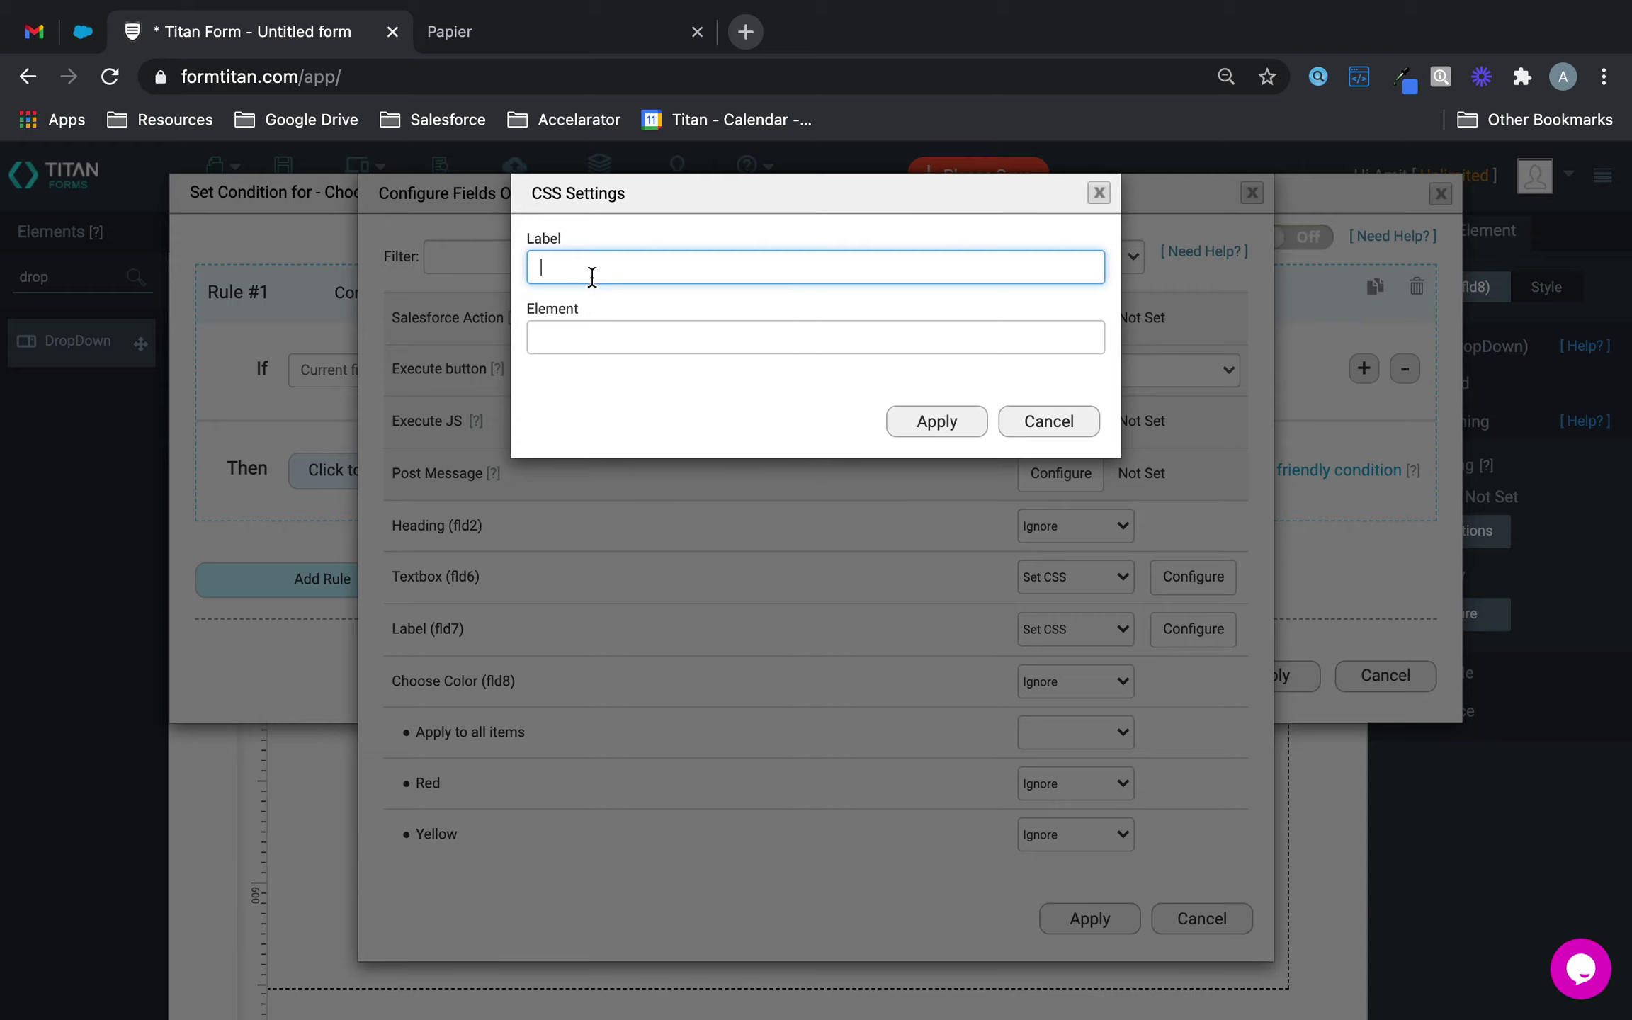
{"action": "type", "text": "a"}
{"action": "left_click", "coordinate": [597, 323]}
{"action": "left_click", "coordinate": [921, 423]}
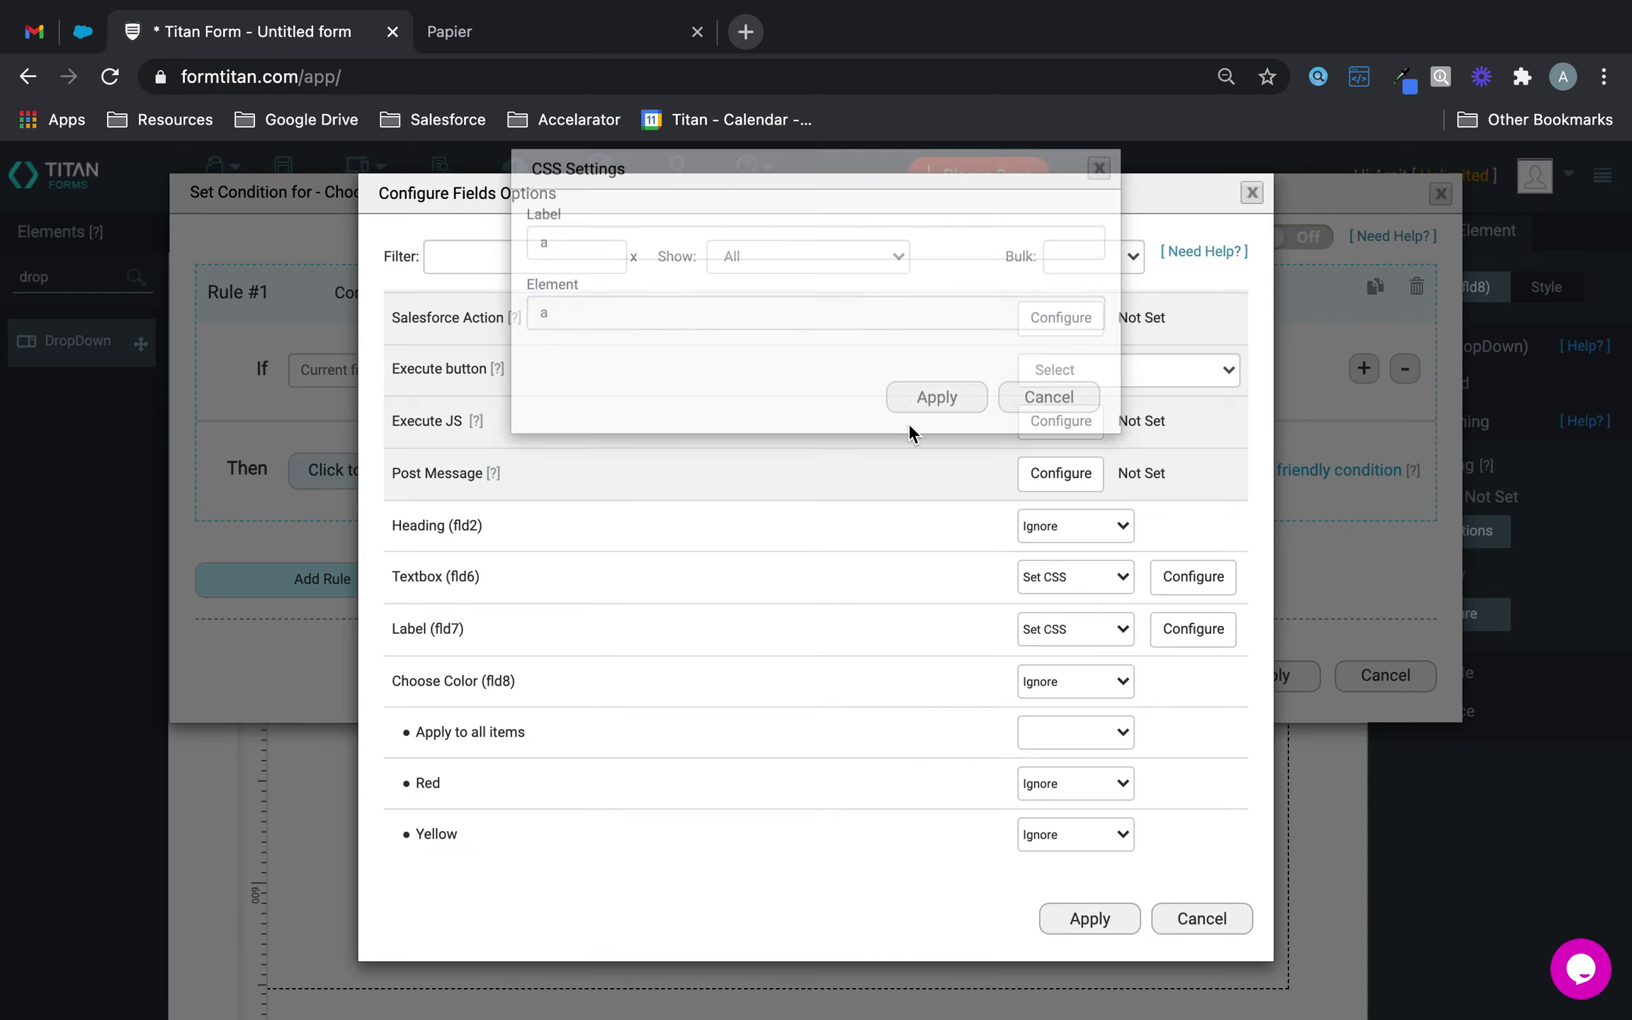
- Duplicate Rule #1, turn off Support Opposite, and make Rule #2 match Yellow
{"action": "left_click", "coordinate": [1111, 919]}
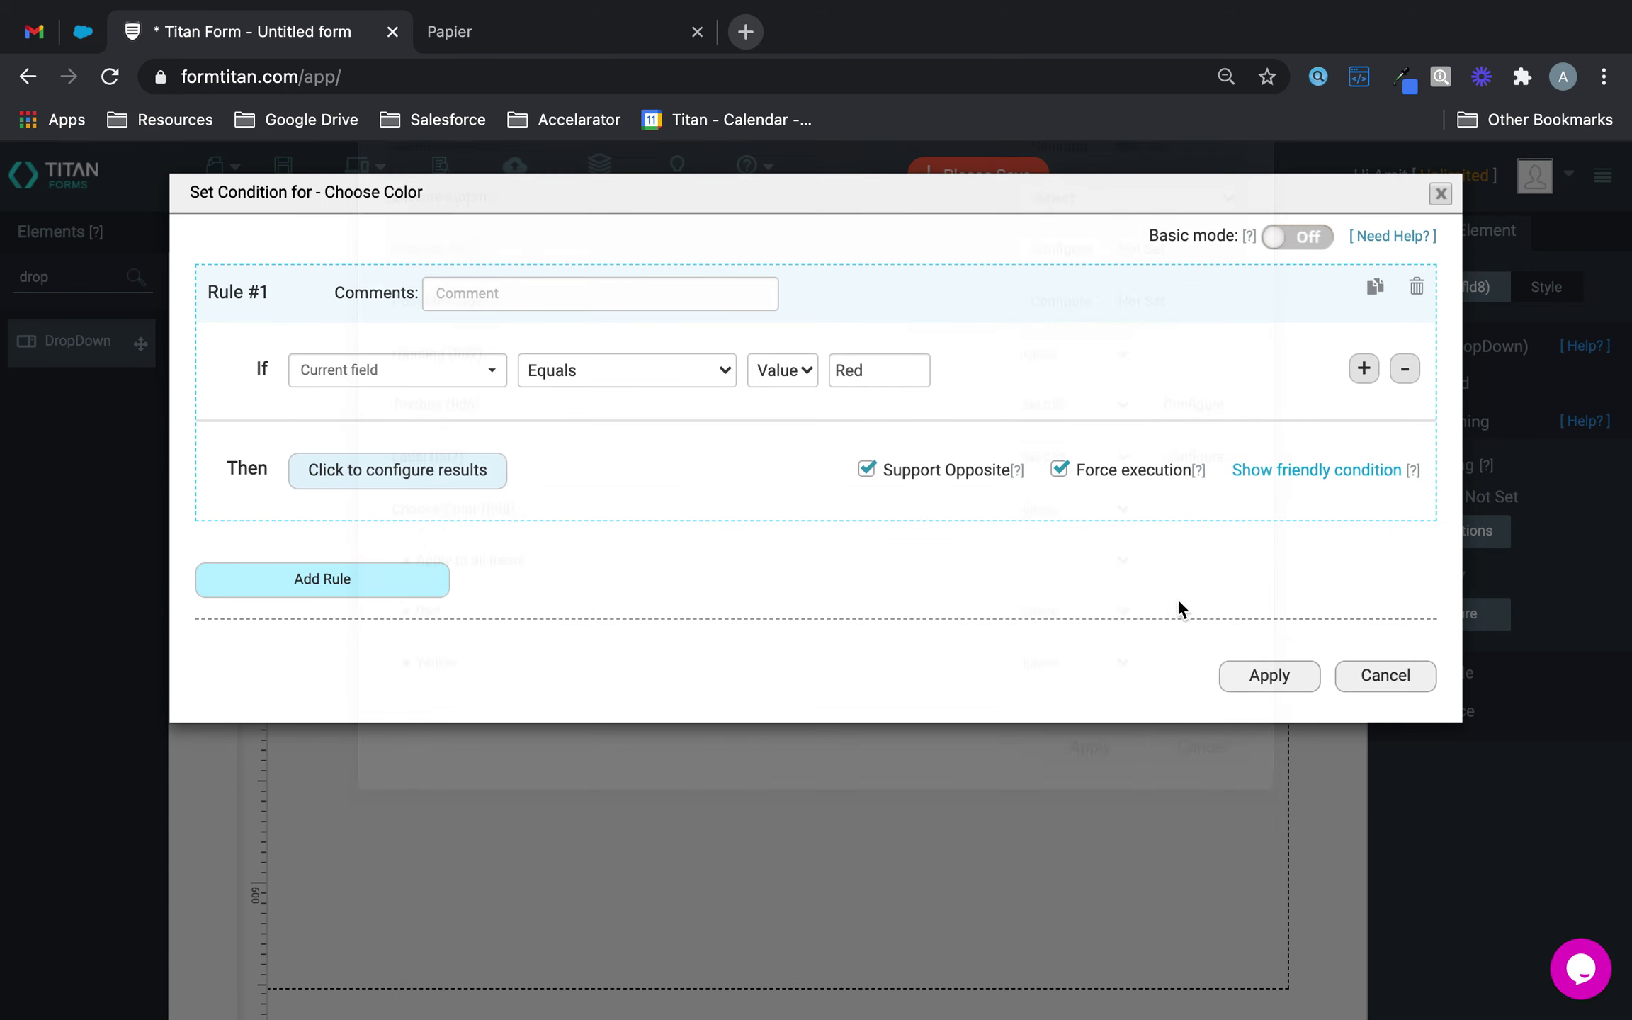
{"action": "left_click", "coordinate": [1375, 287]}
{"action": "left_click", "coordinate": [868, 469]}
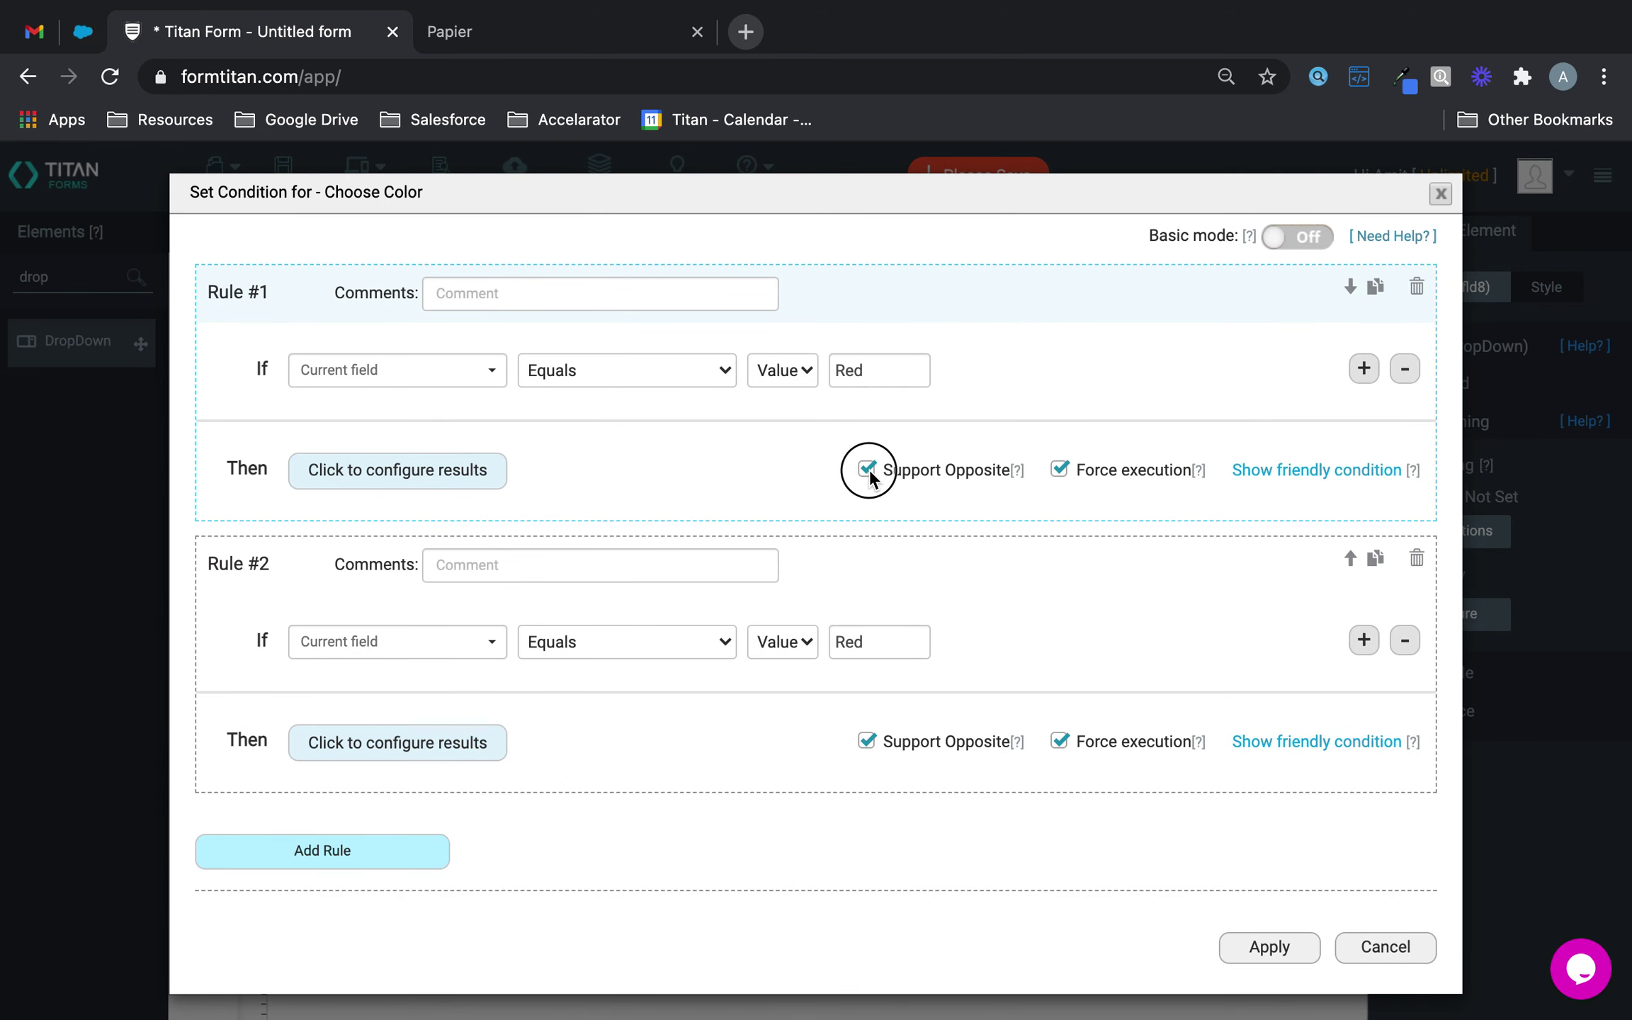
{"action": "left_click", "coordinate": [868, 741]}
{"action": "left_click", "coordinate": [879, 635]}
{"action": "key", "text": "ctrl+a"}
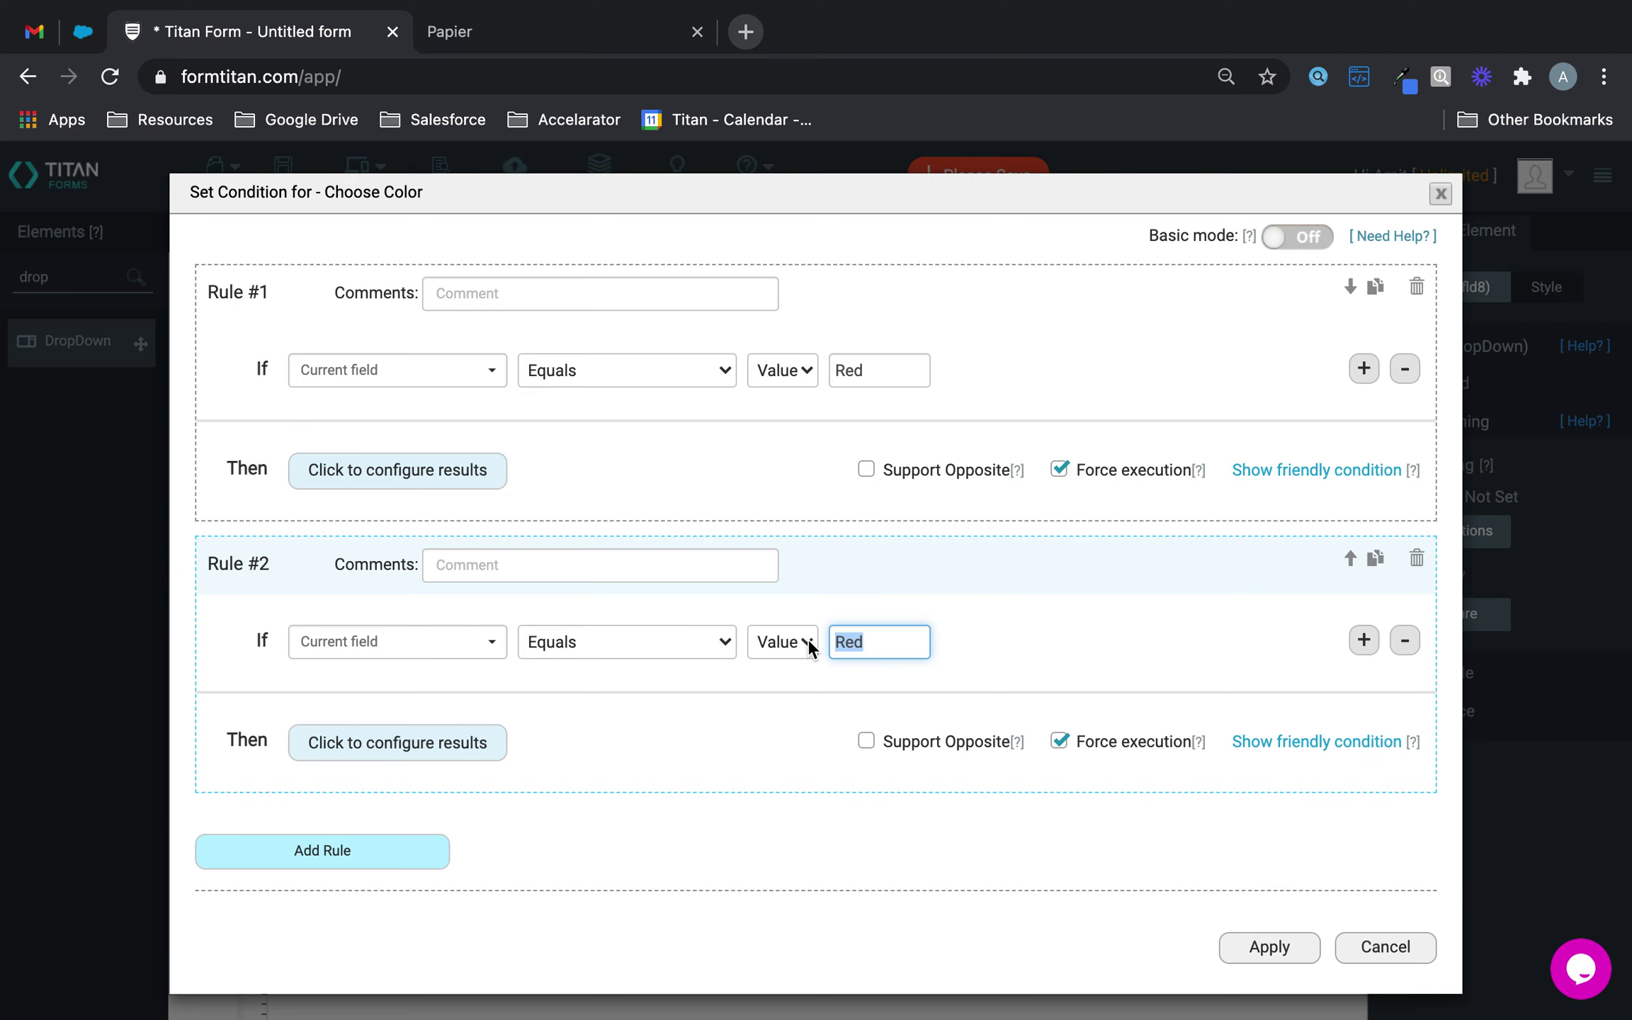
{"action": "type", "text": "Yellow"}
- Set Rule #2 to give the Textbox CSS class 'b'
{"action": "left_click", "coordinate": [379, 746]}
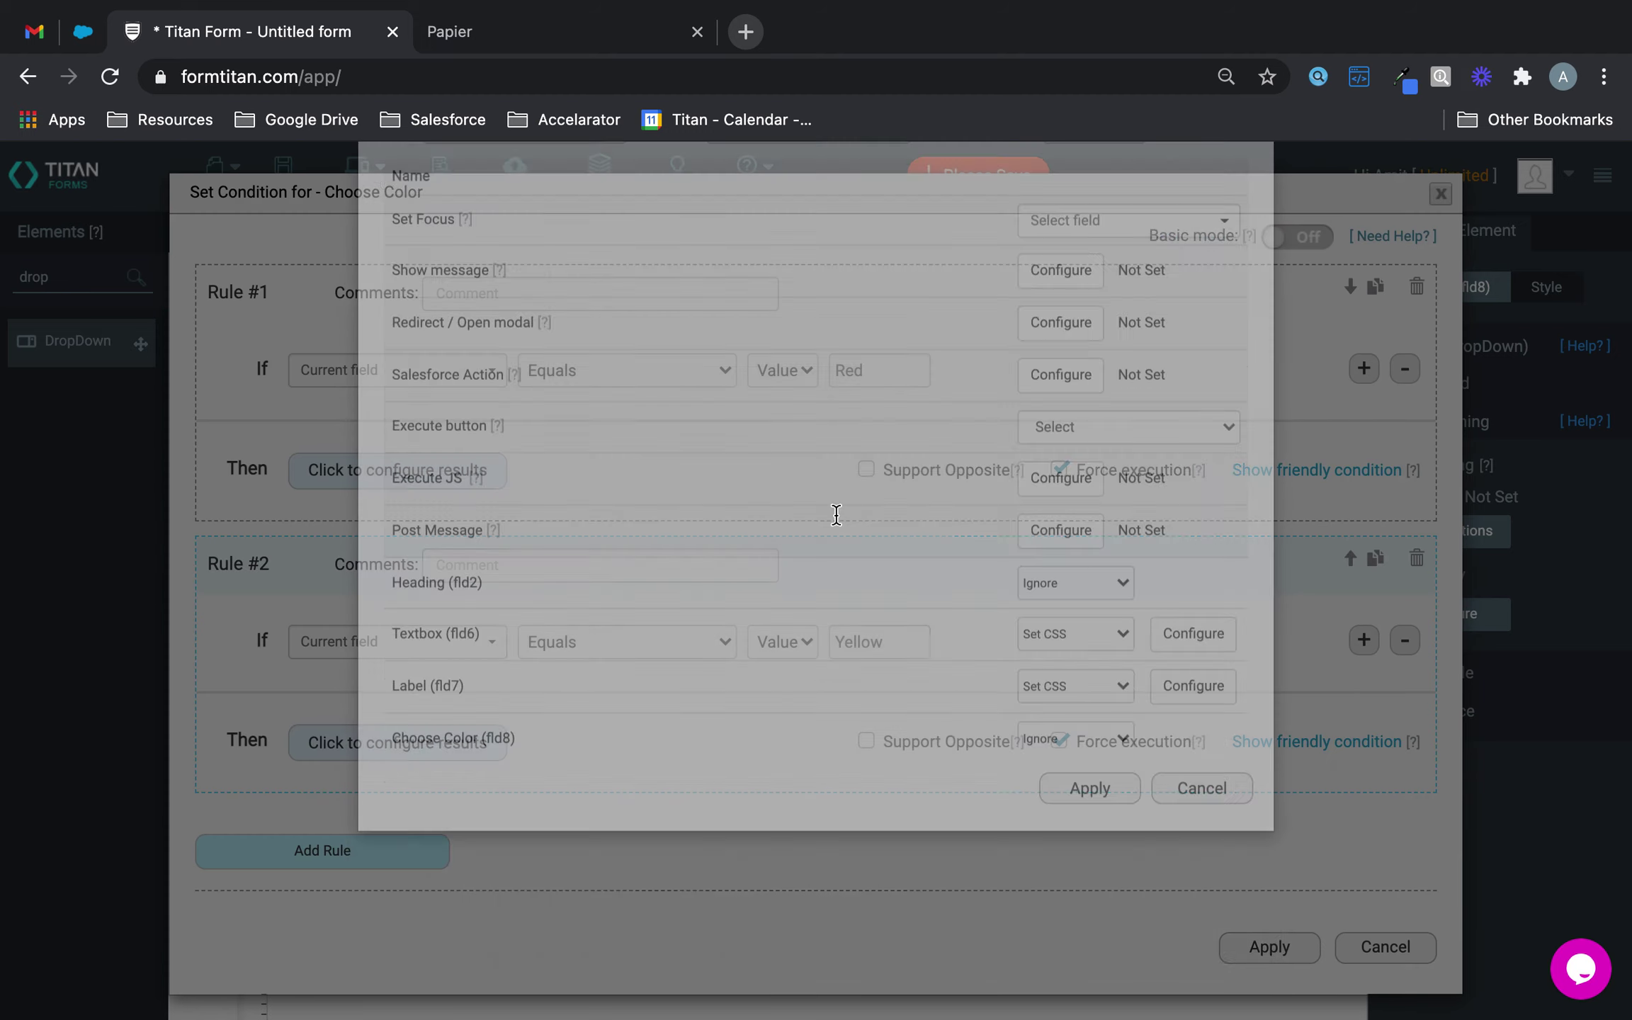
{"action": "left_click", "coordinate": [1179, 763]}
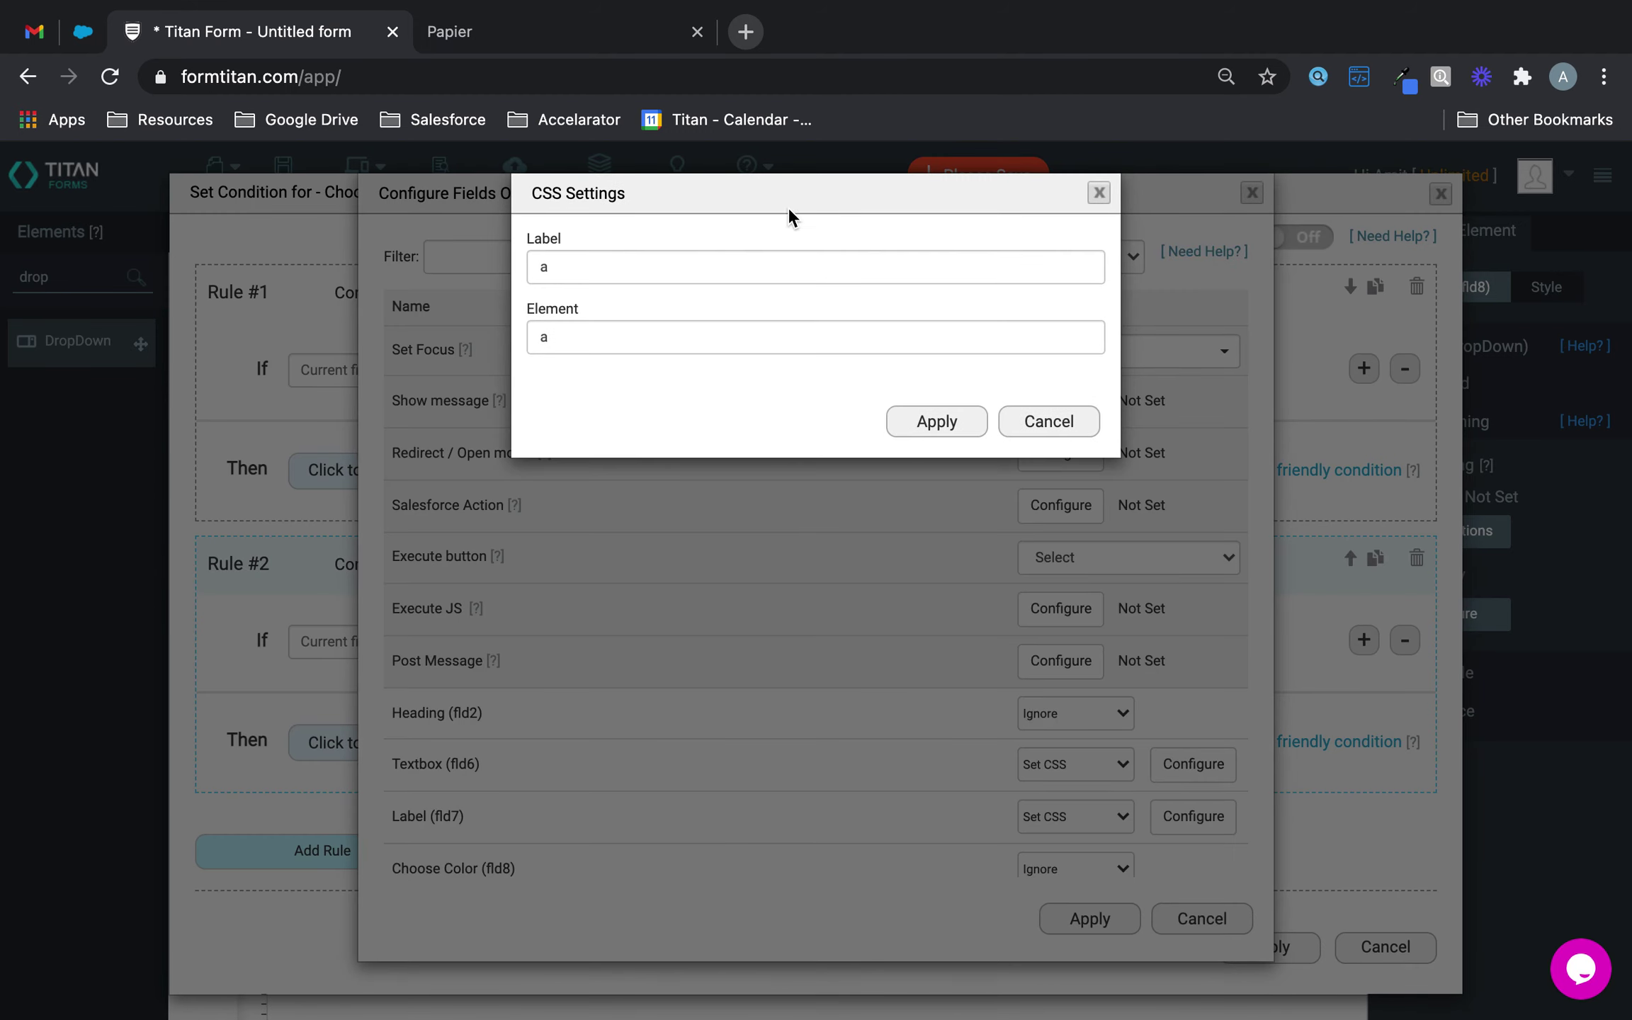
{"action": "left_click", "coordinate": [676, 271]}
{"action": "type", "text": "b"}
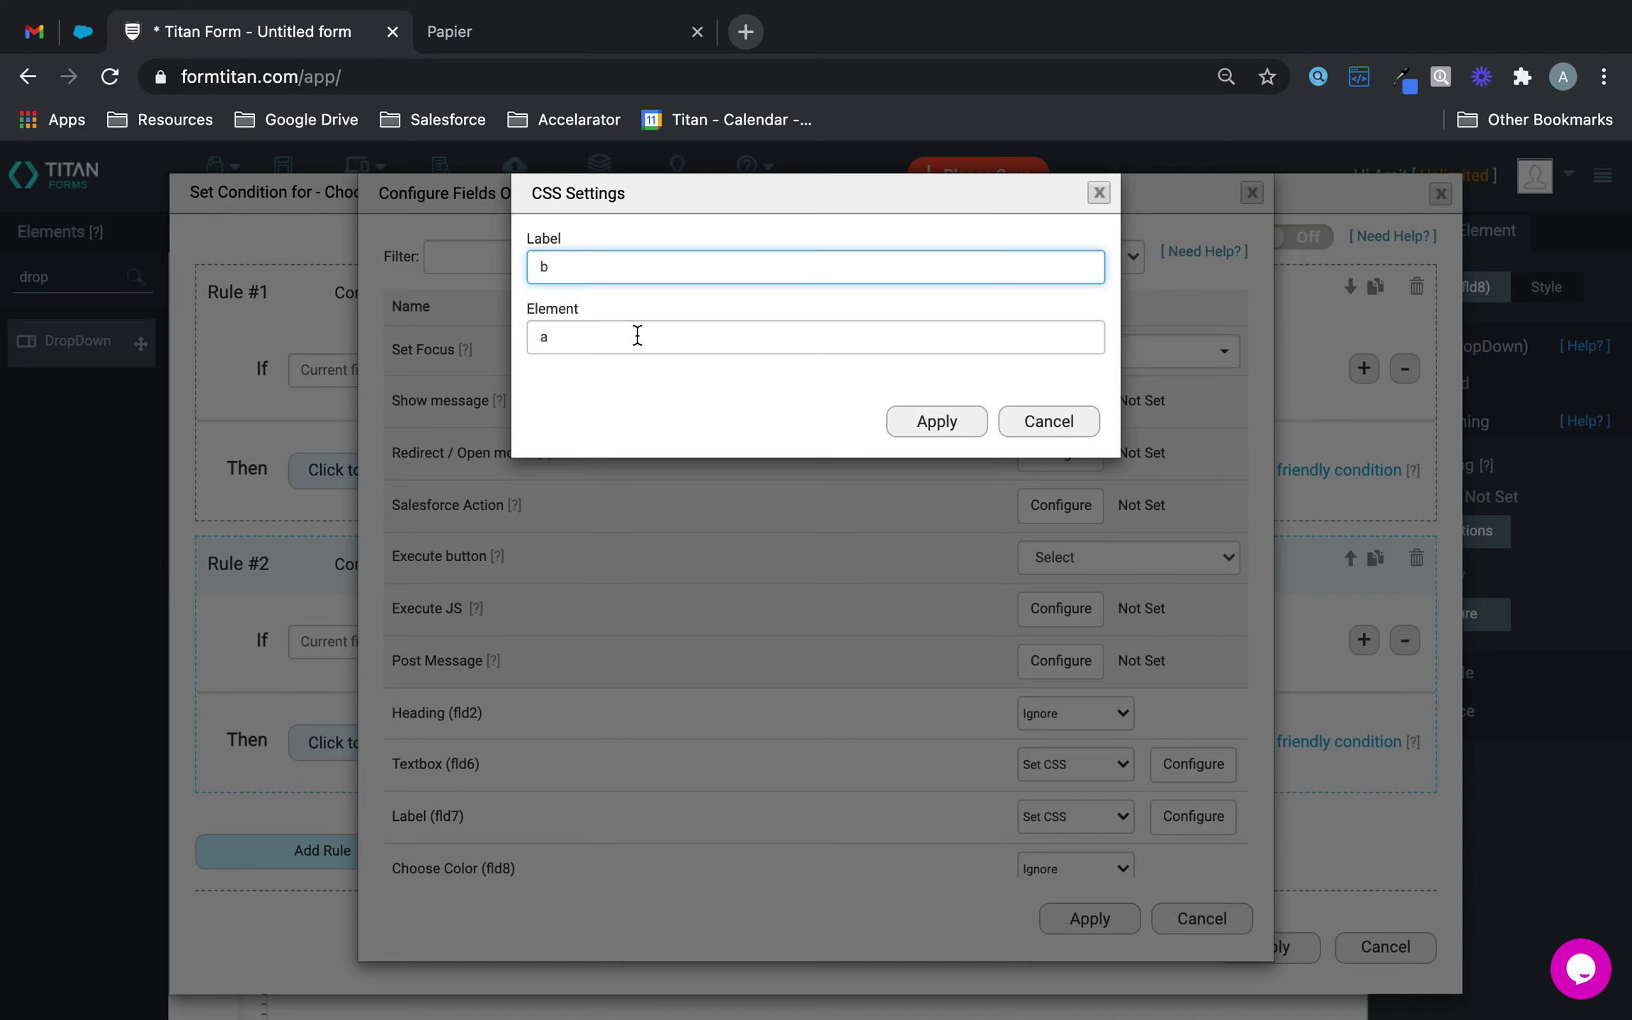
{"action": "left_click", "coordinate": [633, 338]}
{"action": "left_click", "coordinate": [913, 429]}
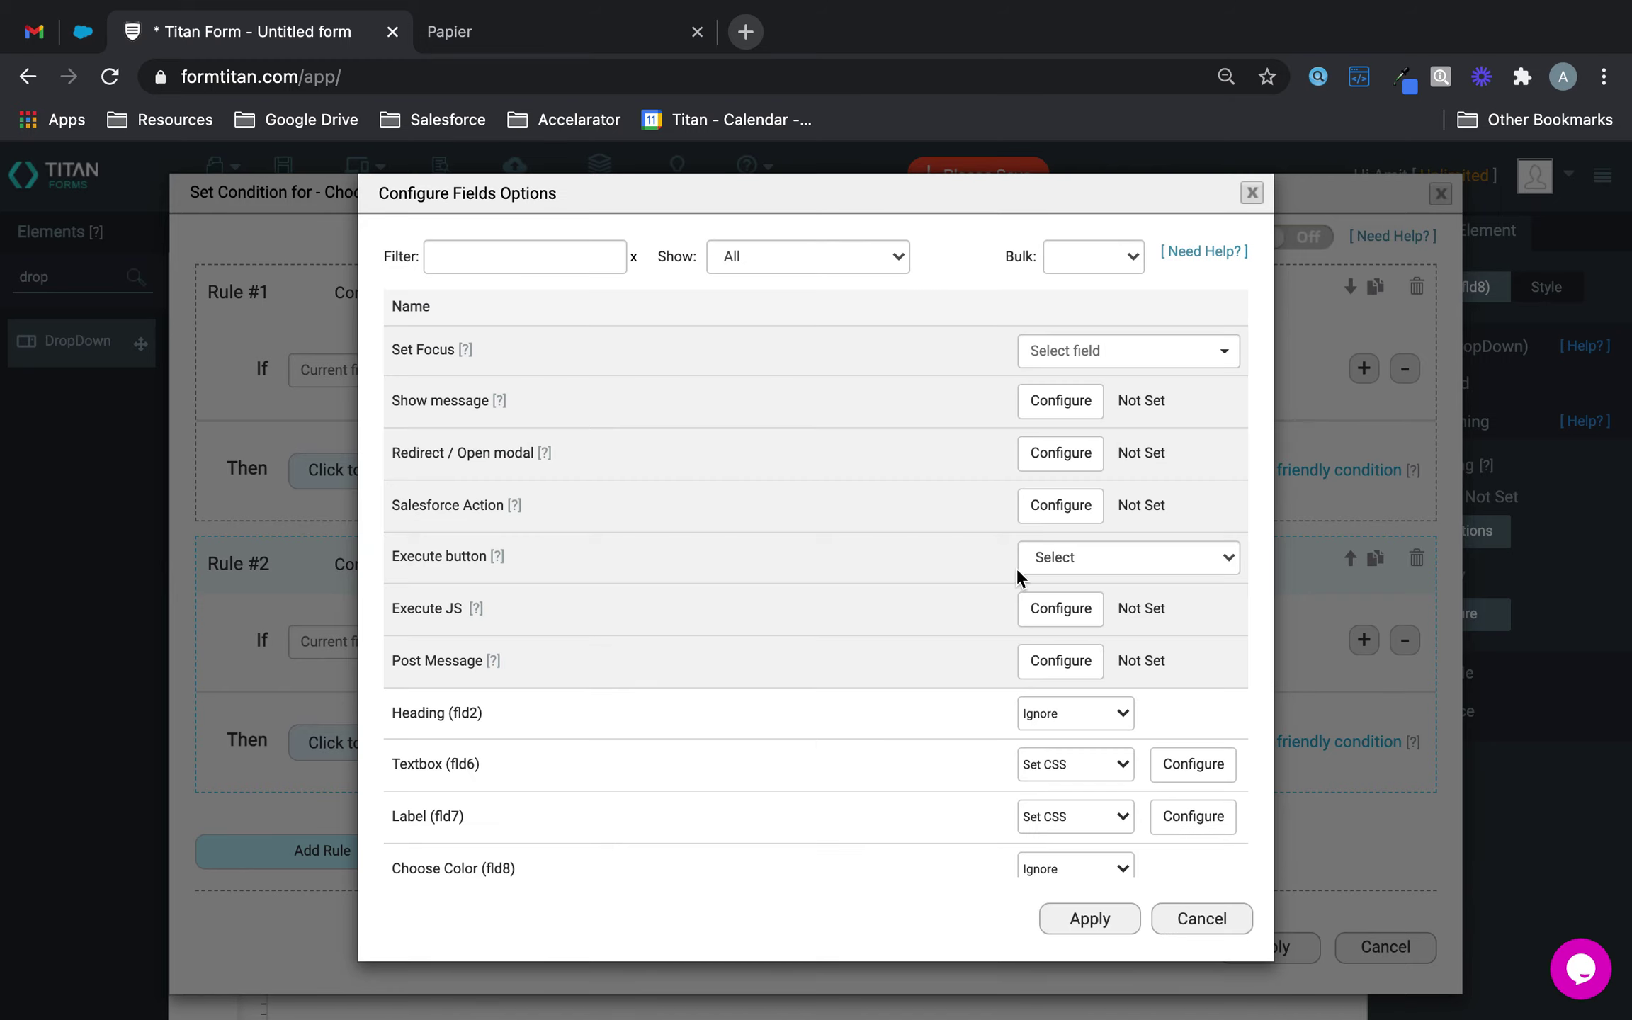
- Give the Label class 'b', apply both rules, then save and preview the form
{"action": "left_click", "coordinate": [1193, 816]}
{"action": "left_click", "coordinate": [676, 285]}
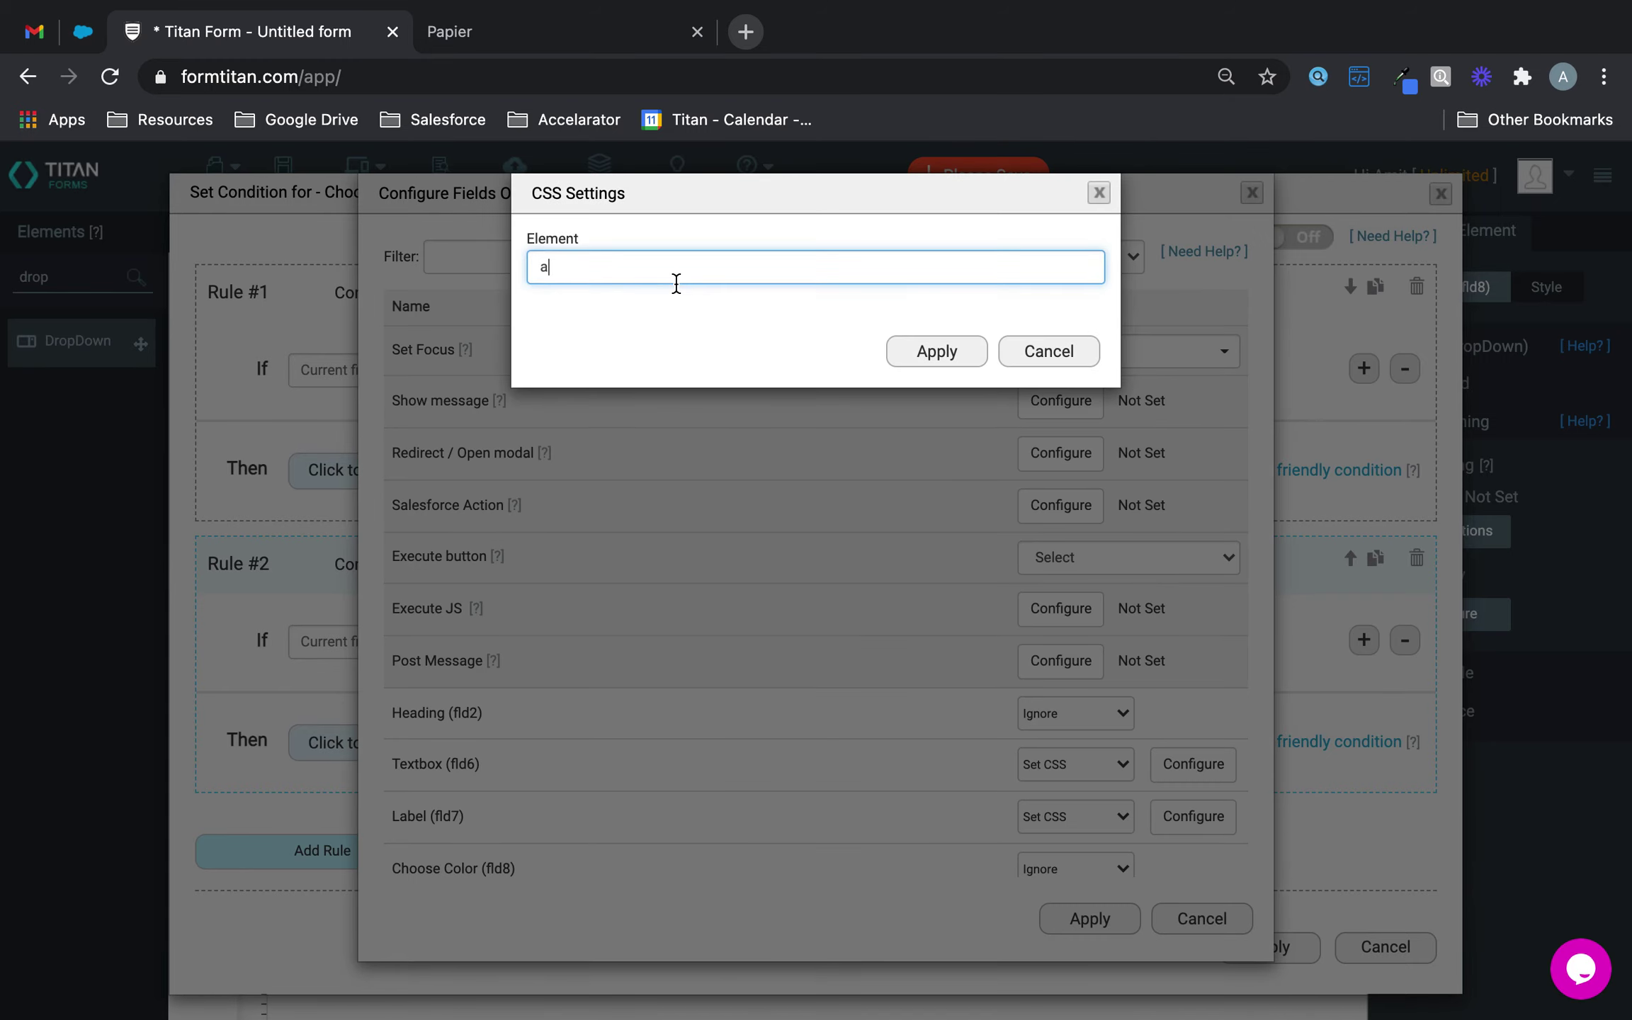
{"action": "left_click", "coordinate": [935, 354]}
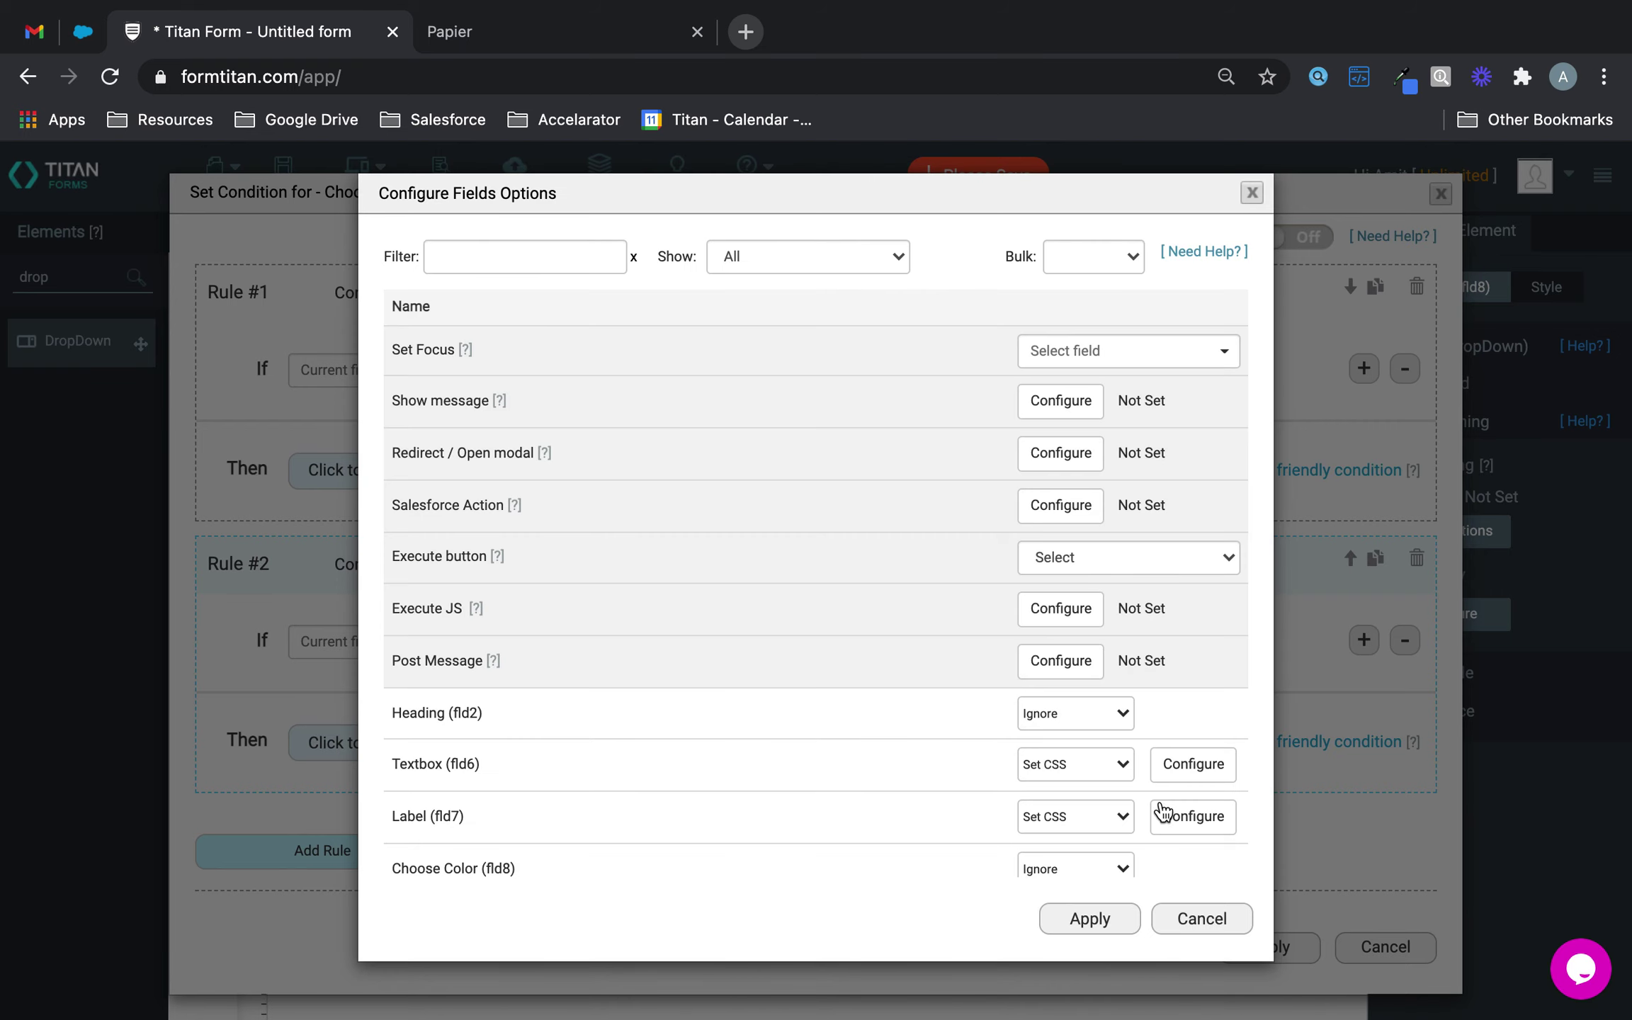
{"action": "left_click", "coordinate": [1099, 916]}
{"action": "left_click", "coordinate": [1276, 944]}
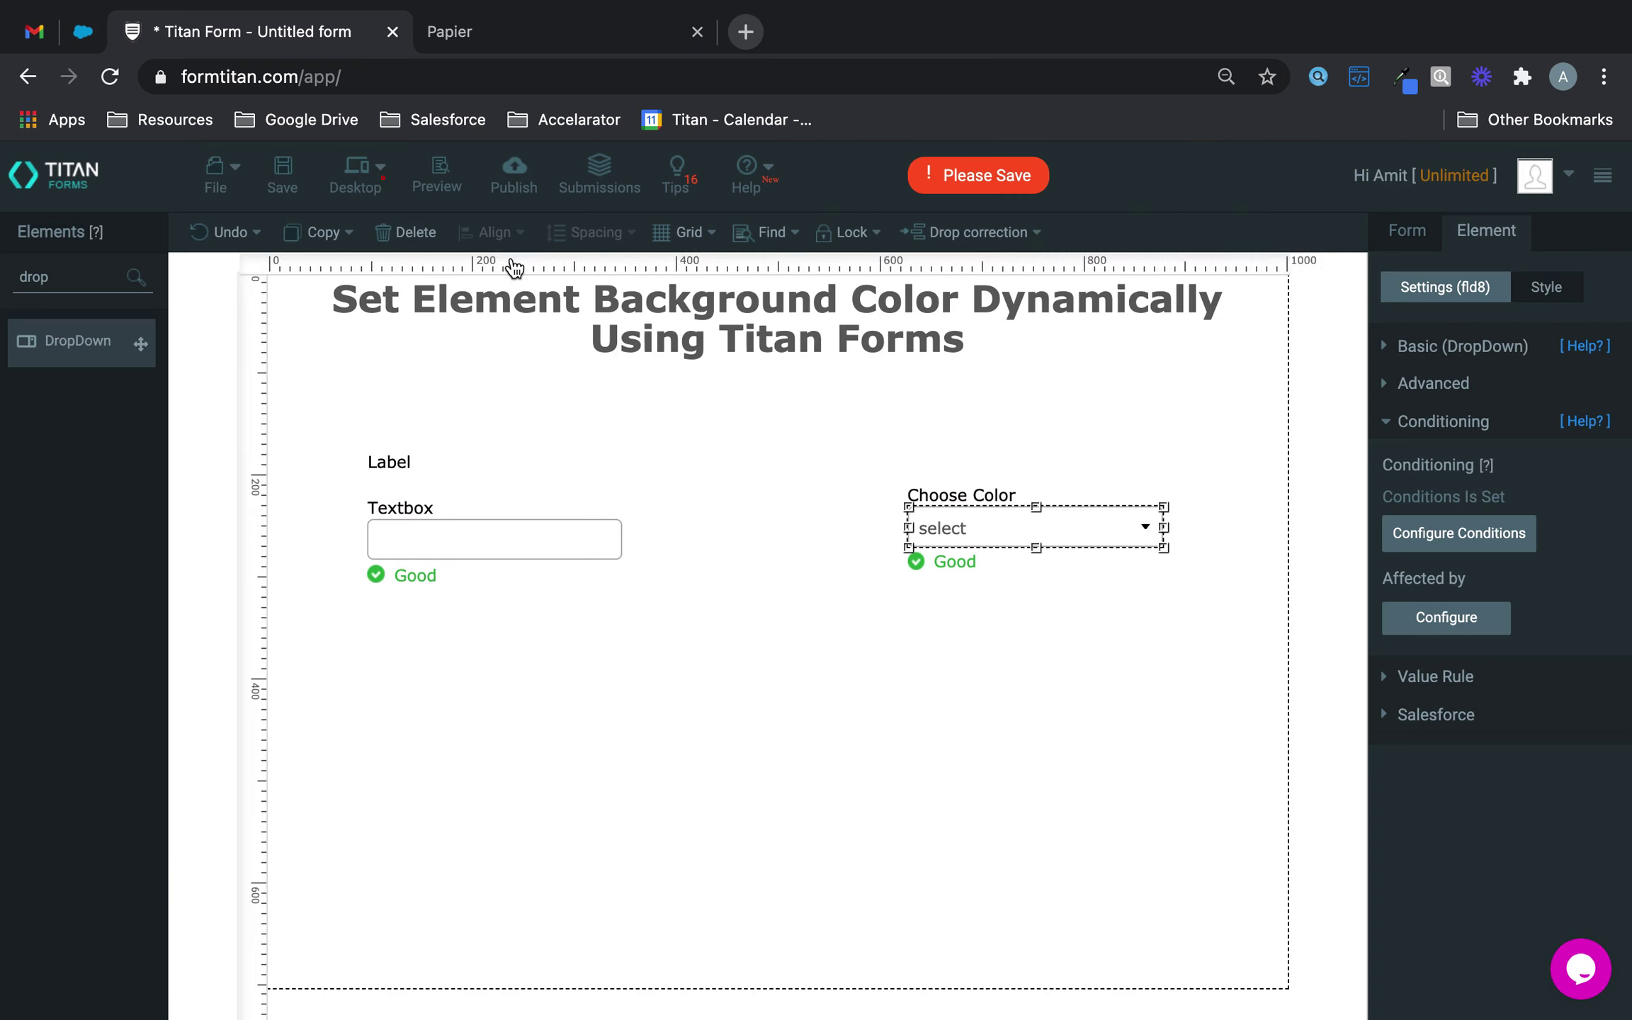
{"action": "left_click", "coordinate": [286, 174]}
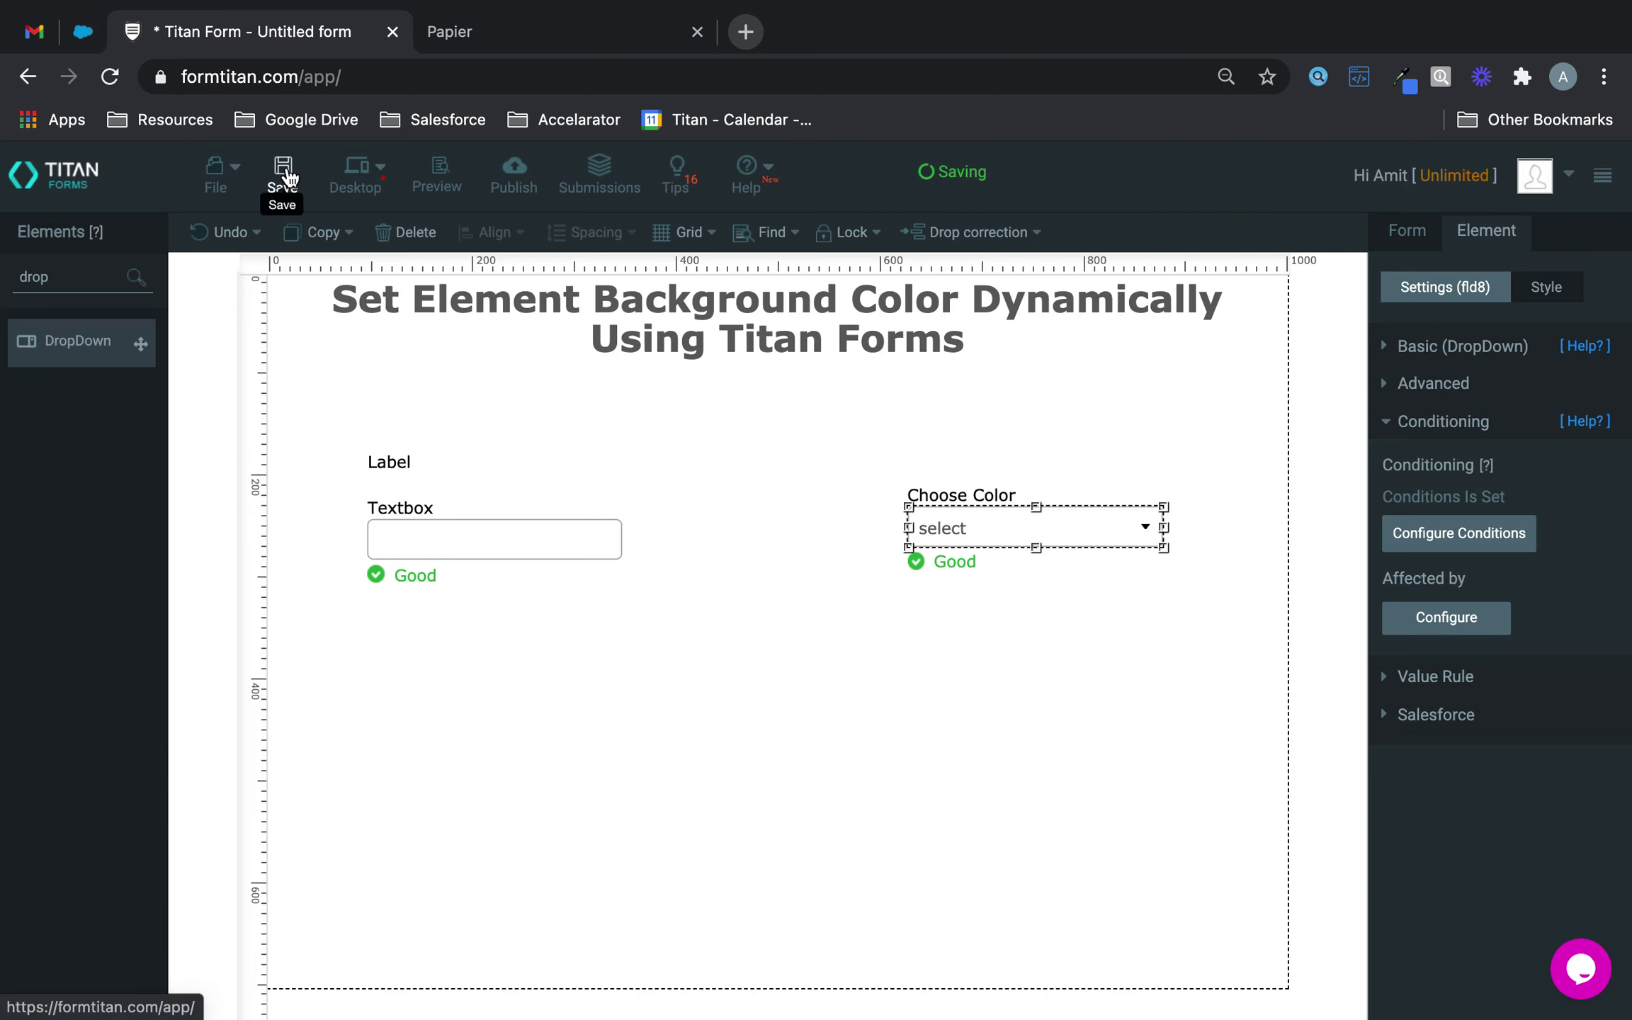
{"action": "left_click", "coordinate": [433, 172]}
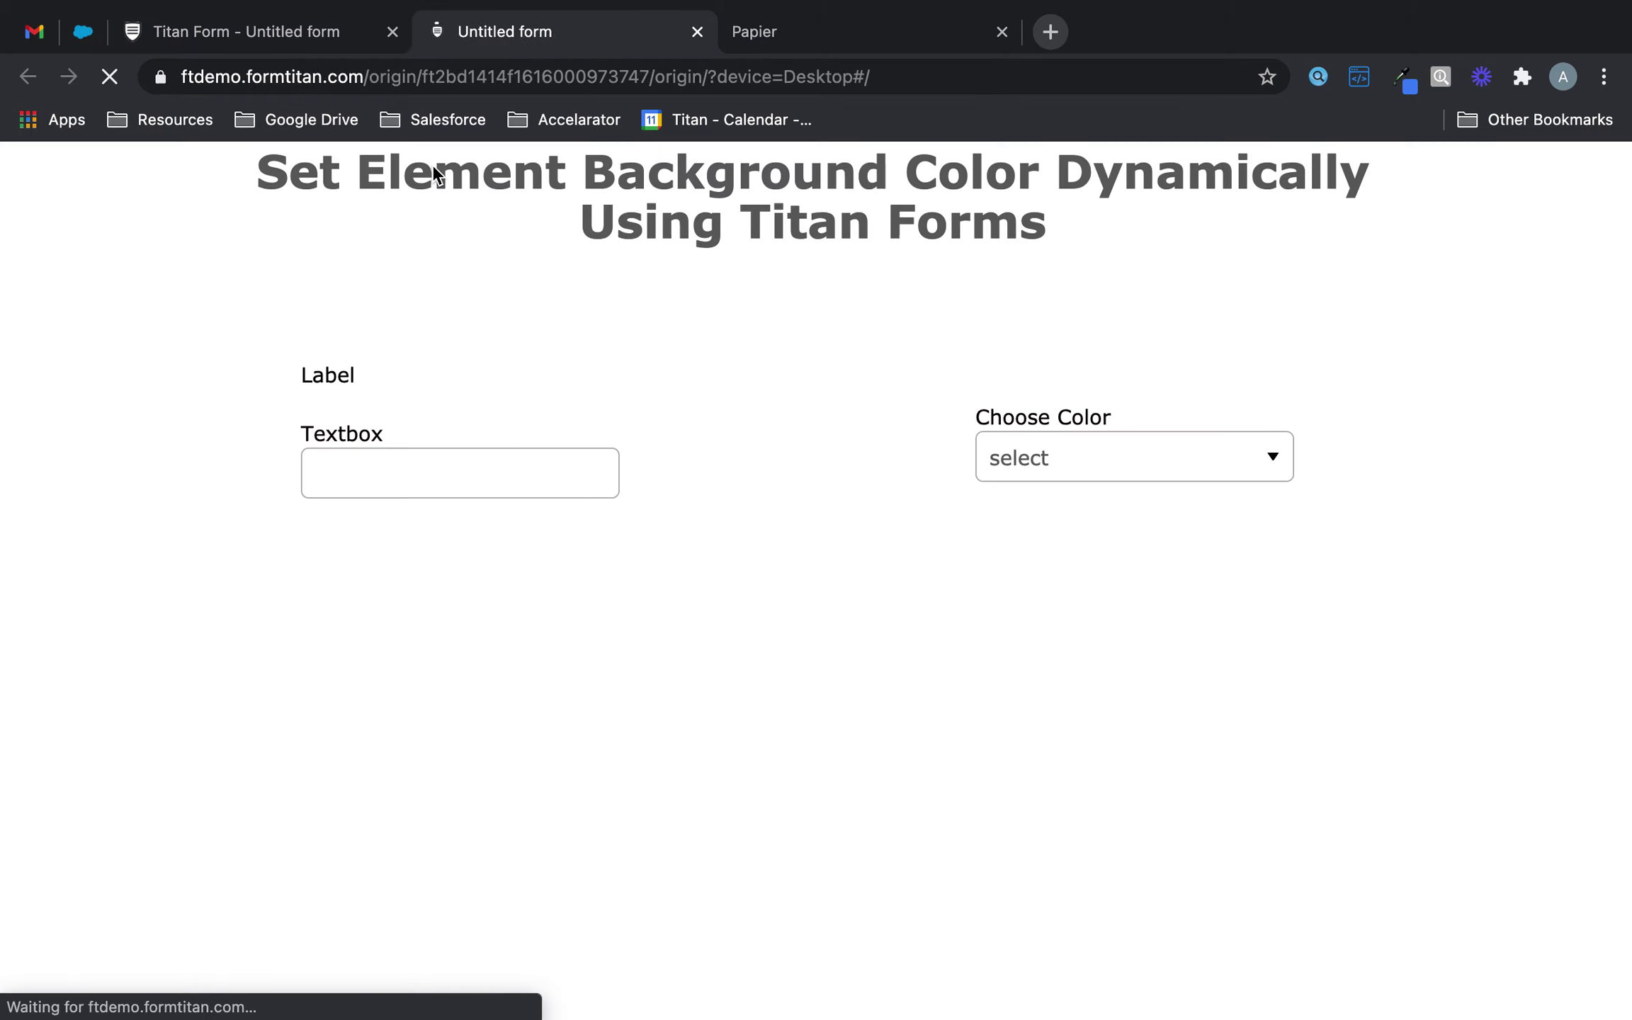
- In the preview, choose Red then Yellow from Choose Color, then return to the editor
{"action": "left_click", "coordinate": [1135, 459]}
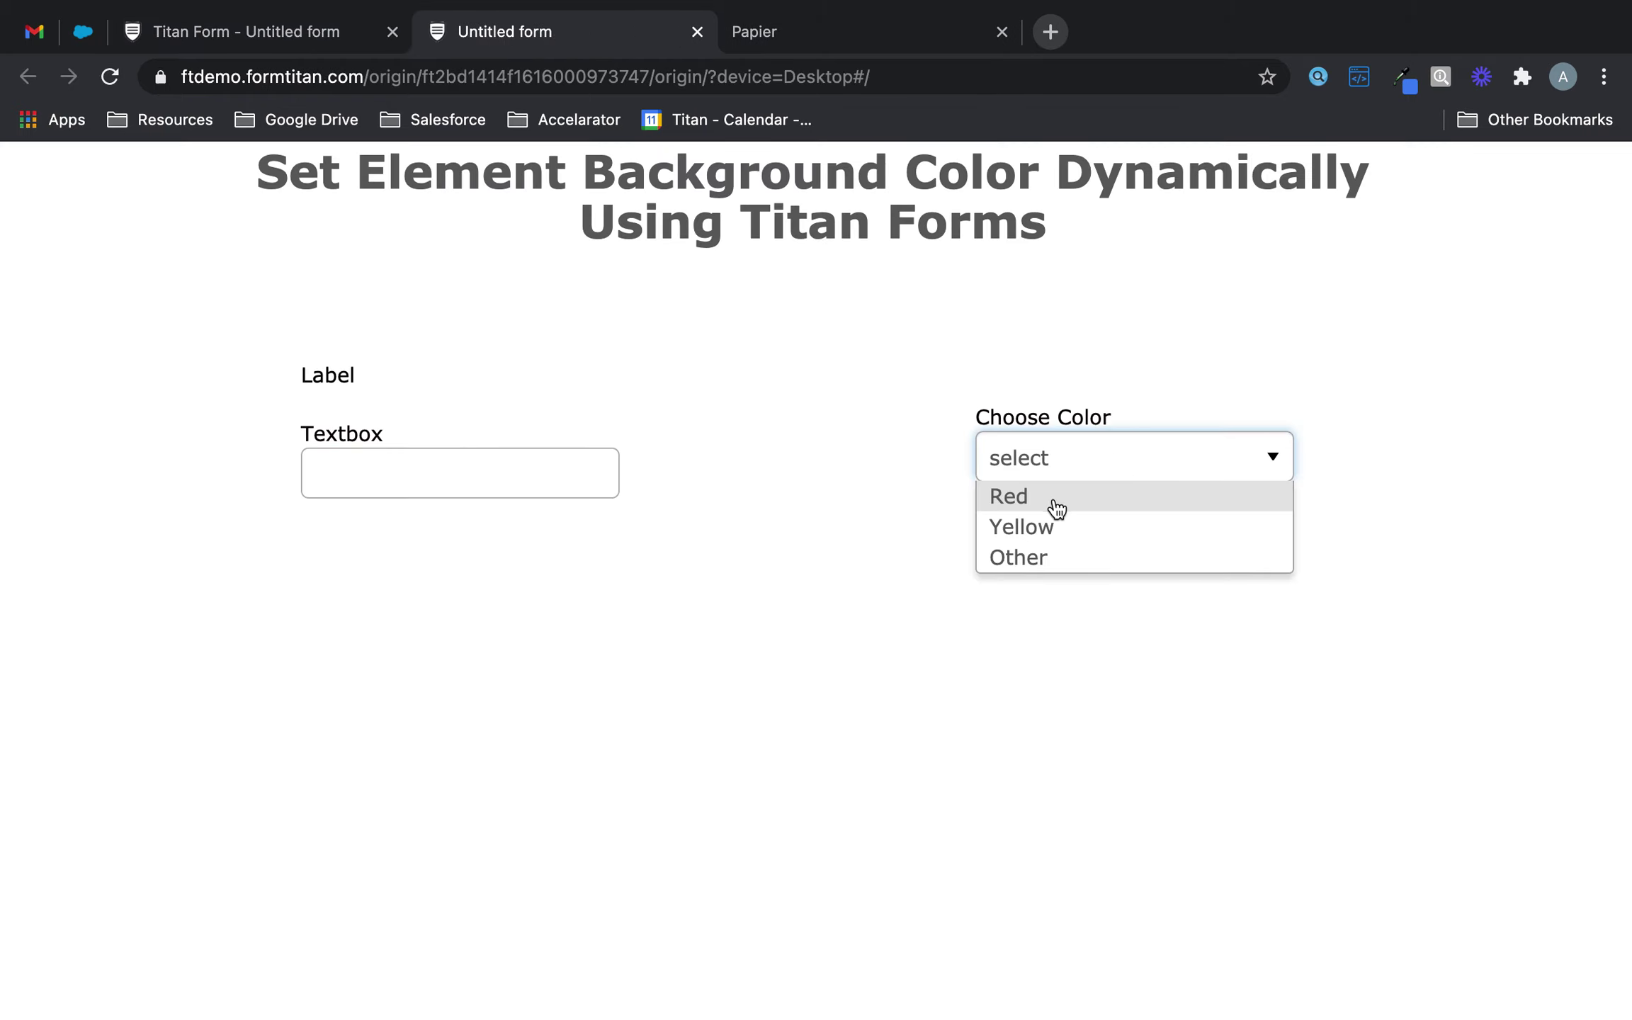
{"action": "left_click", "coordinate": [1054, 504]}
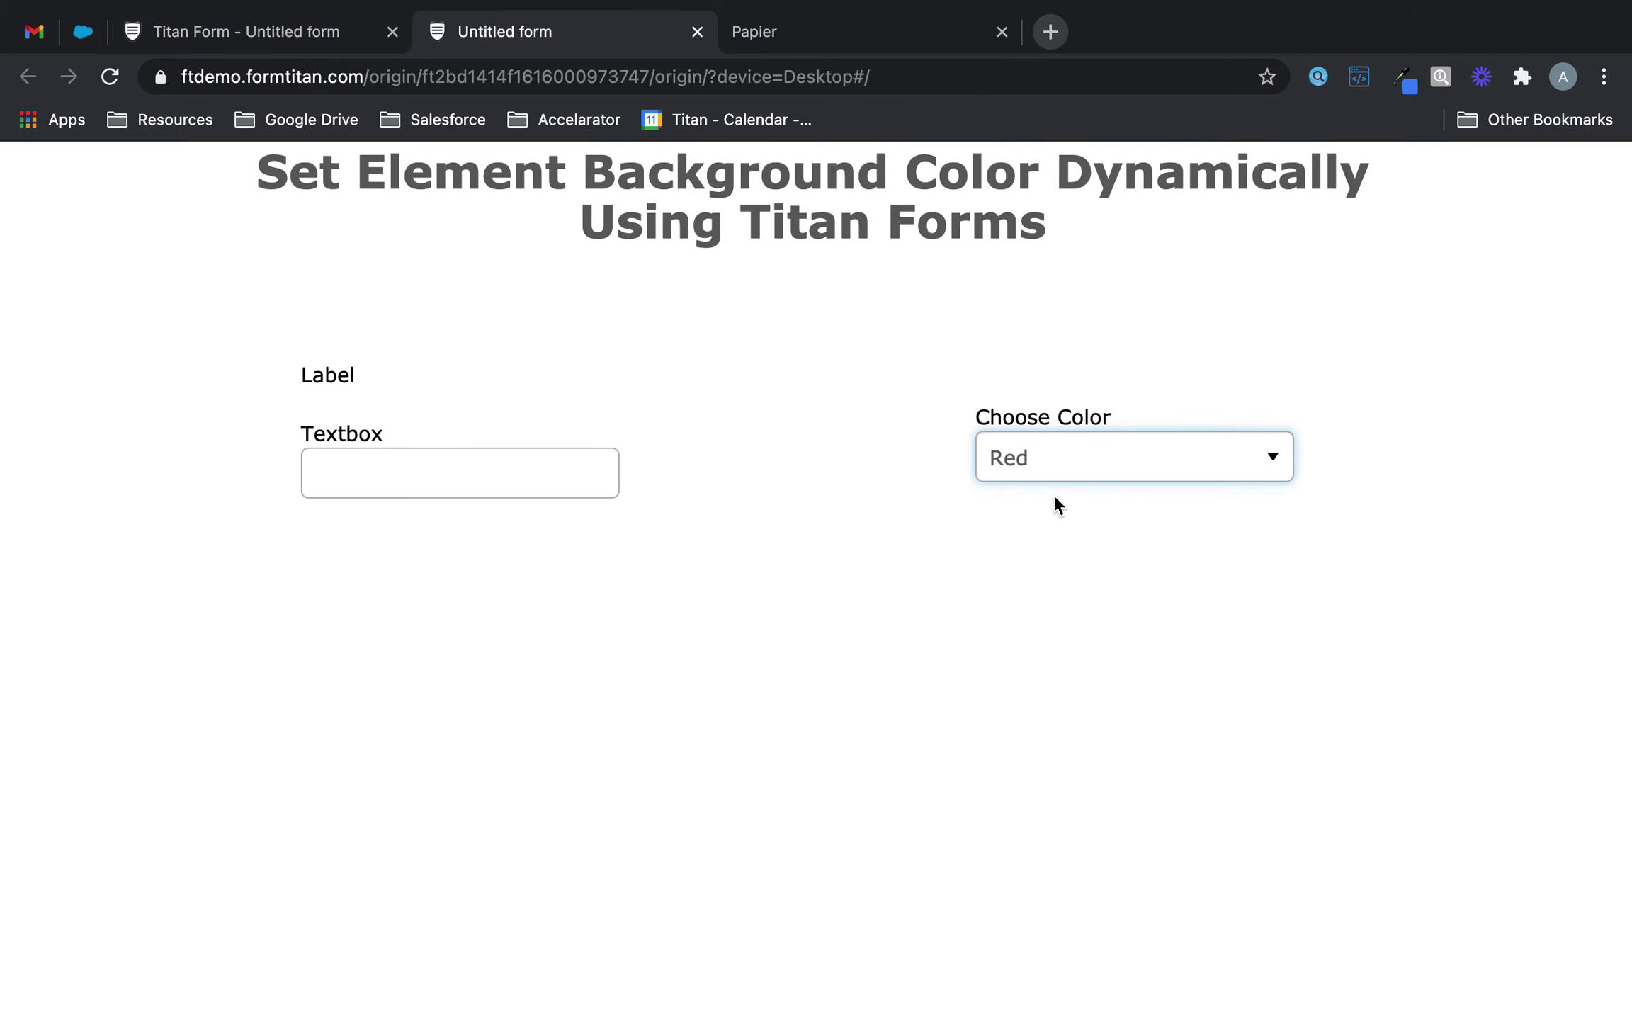
{"action": "left_click", "coordinate": [986, 439]}
{"action": "left_click", "coordinate": [1009, 523]}
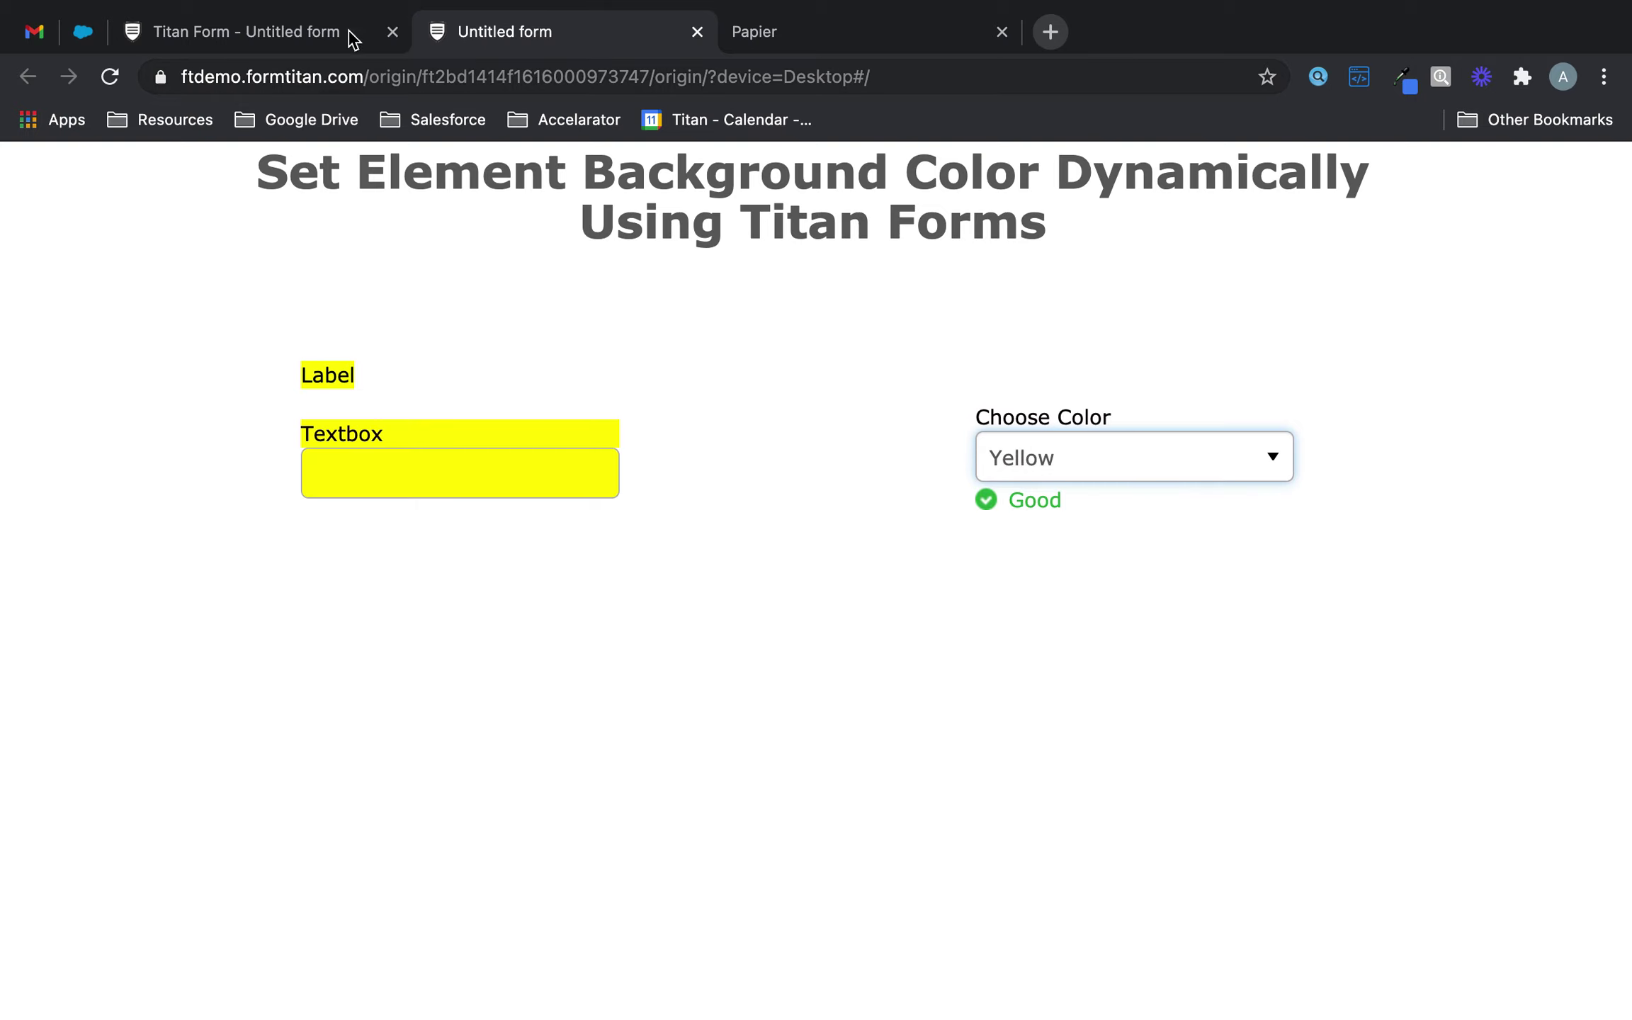
{"action": "left_click", "coordinate": [319, 36]}
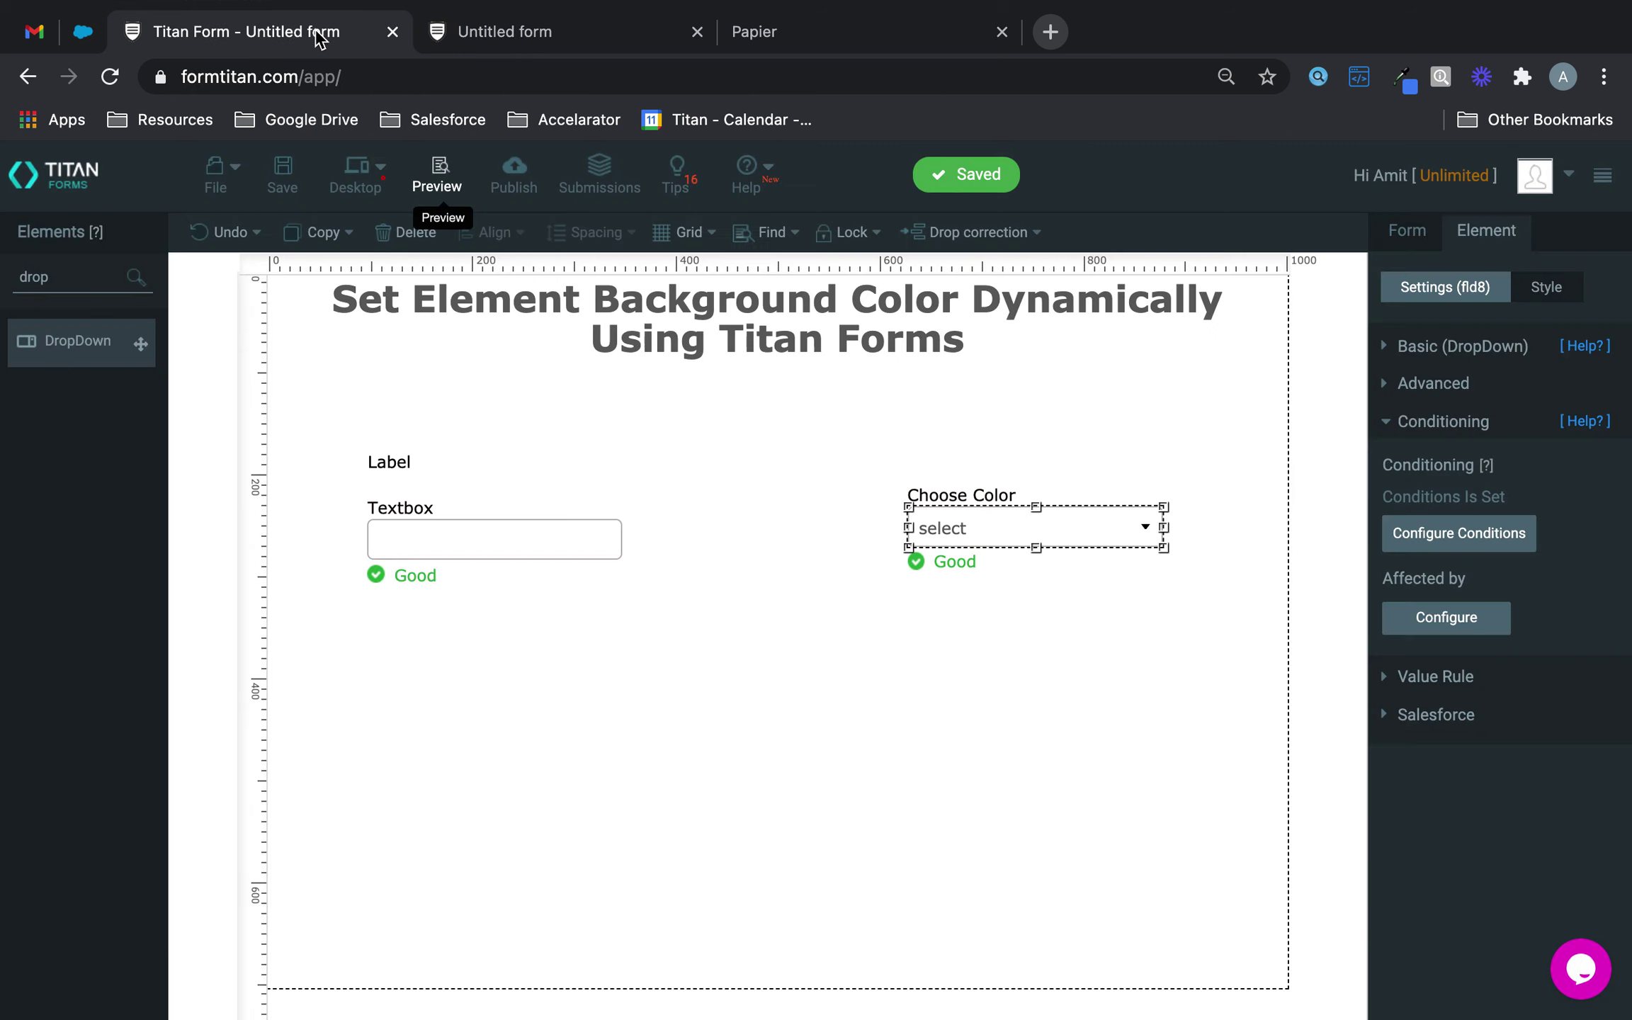
- Reopen the Form Style settings and expand the CSS section holding the .a and .b rules
{"action": "left_click", "coordinate": [1411, 242]}
{"action": "left_click", "coordinate": [1518, 289]}
{"action": "scroll", "coordinate": [1430, 831], "scroll_direction": "down", "scroll_amount": 1}
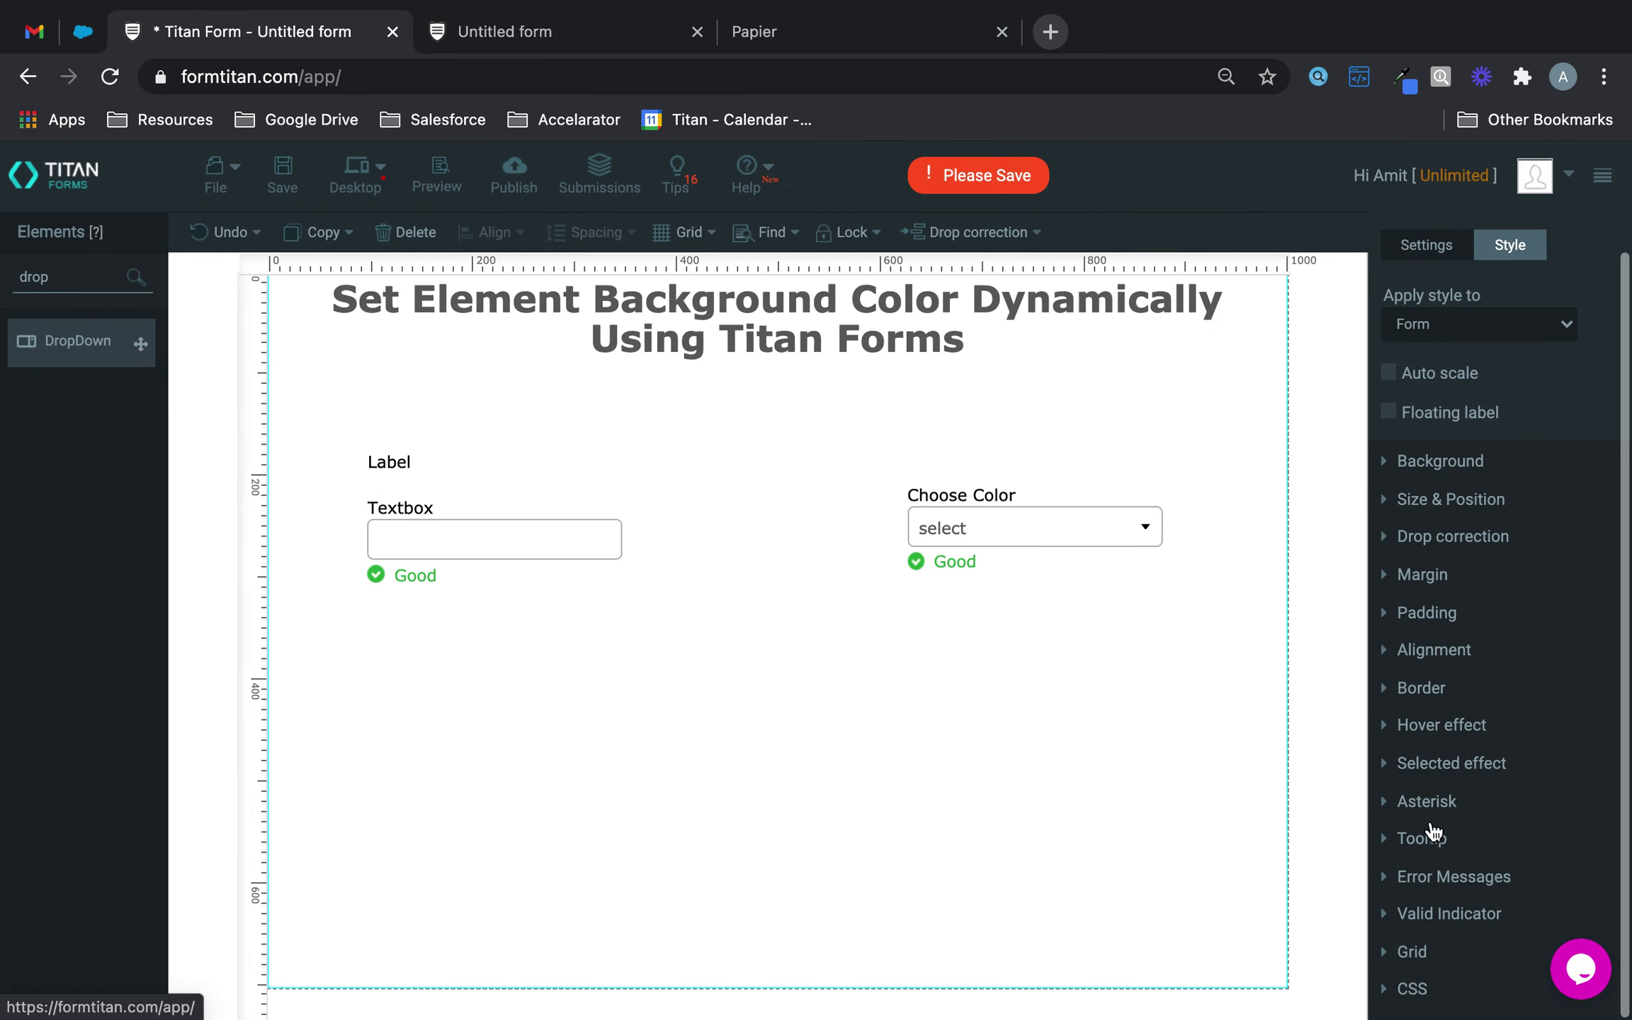
{"action": "left_click", "coordinate": [1425, 988]}
{"action": "scroll", "coordinate": [1455, 852], "scroll_direction": "down", "scroll_amount": 2}
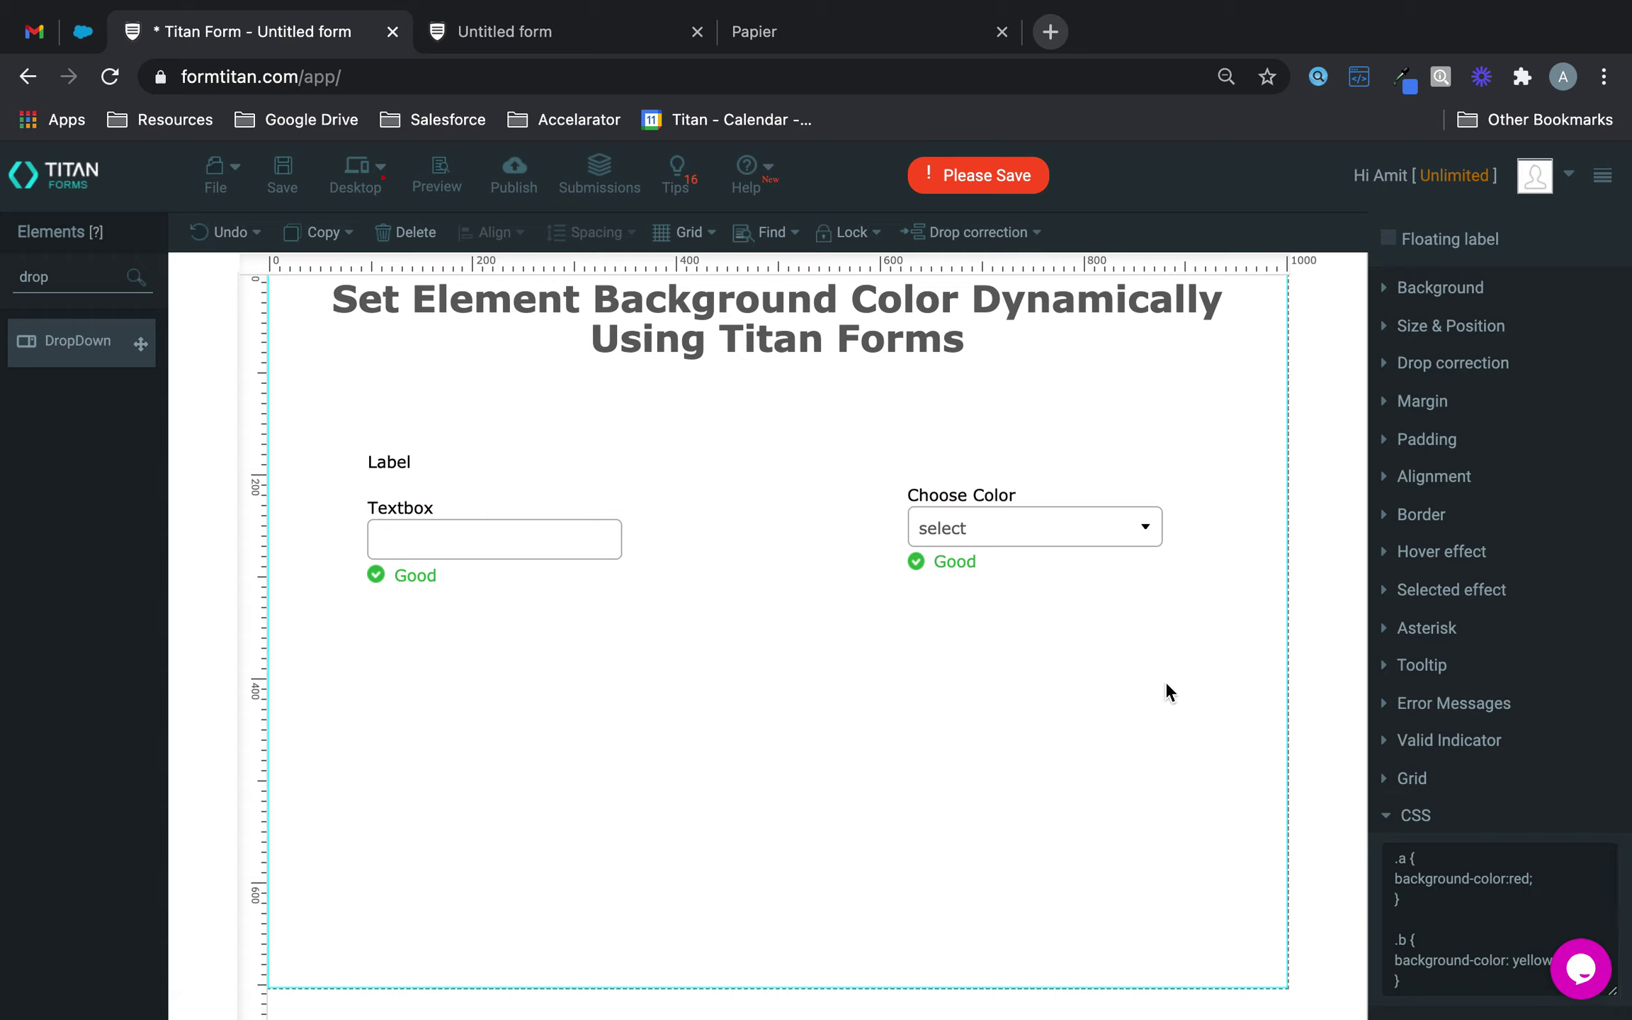